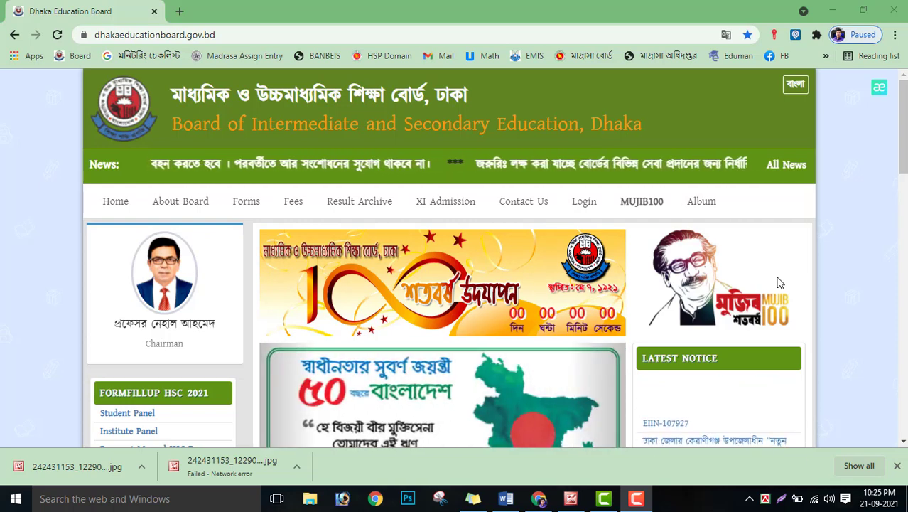
- Dismiss the downloads bar and open the OEMS institute login page from the education board's homepage
left_click(897, 466)
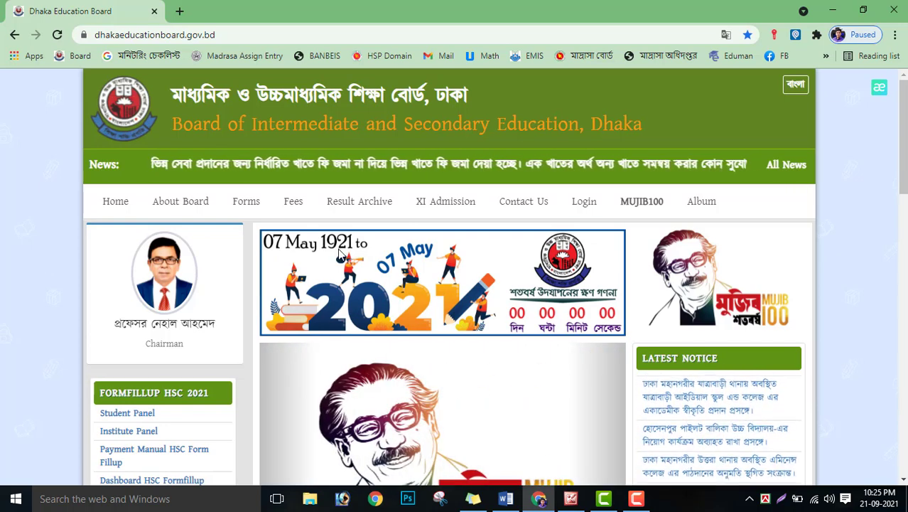
scroll(291, 231, "down", 2)
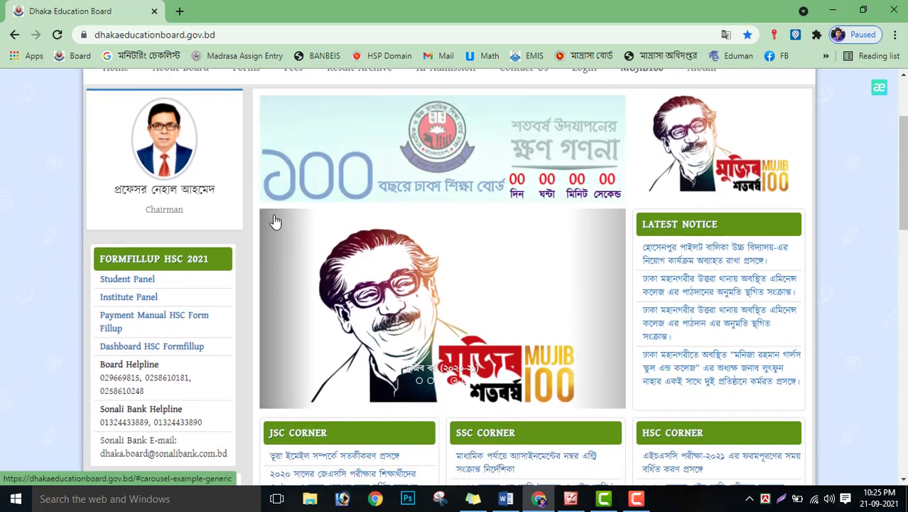
scroll(188, 232, "down", 2)
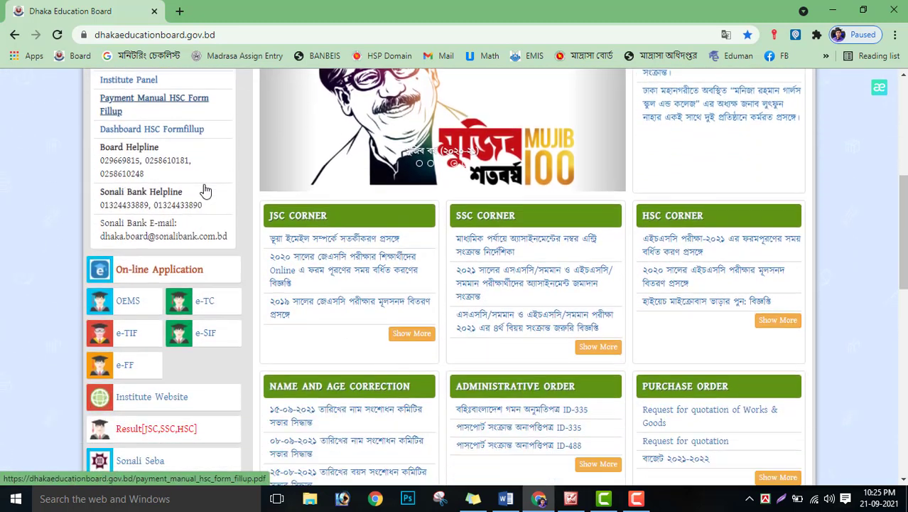
scroll(187, 189, "down", 2)
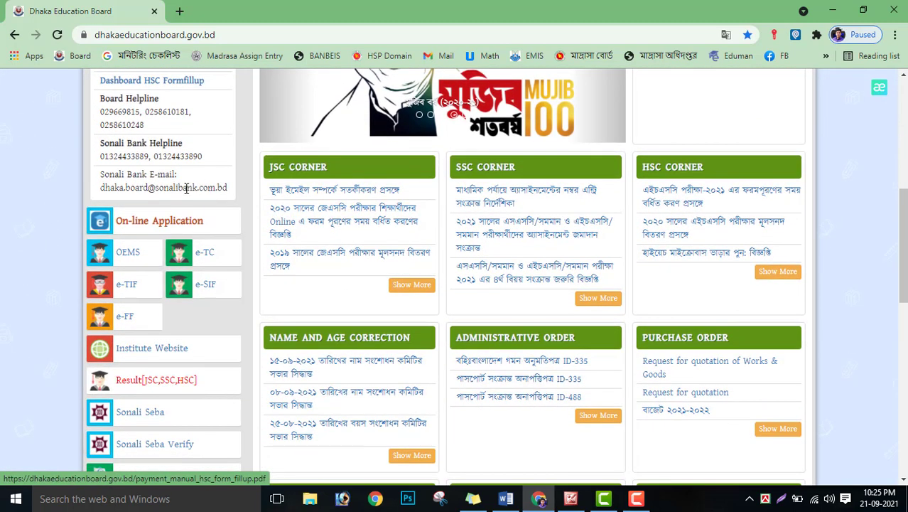
left_click(128, 255)
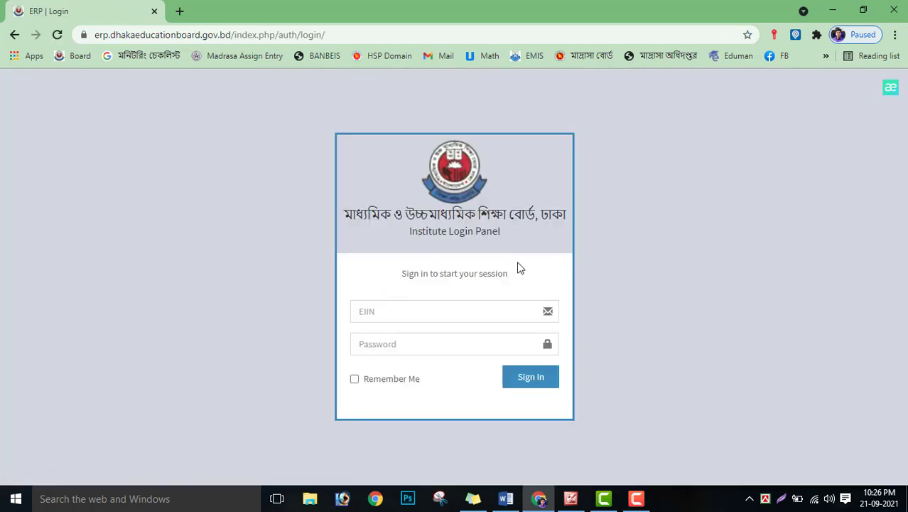
- Sign in to the Institute Login Panel with the saved EIIN and the account password
left_click(405, 313)
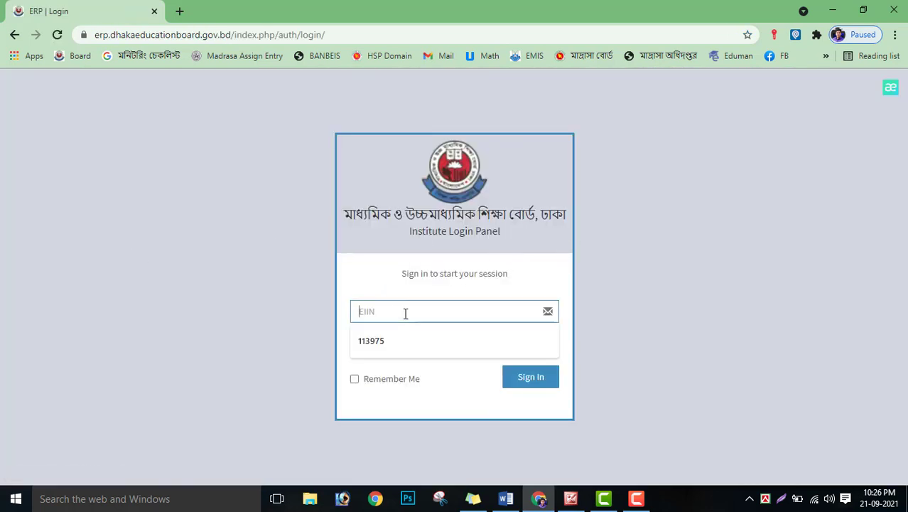
left_click(389, 345)
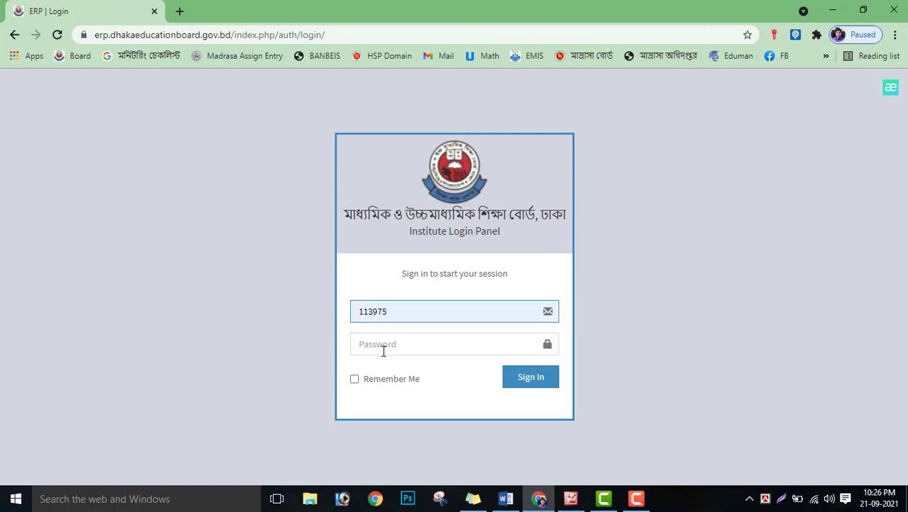
left_click(383, 348)
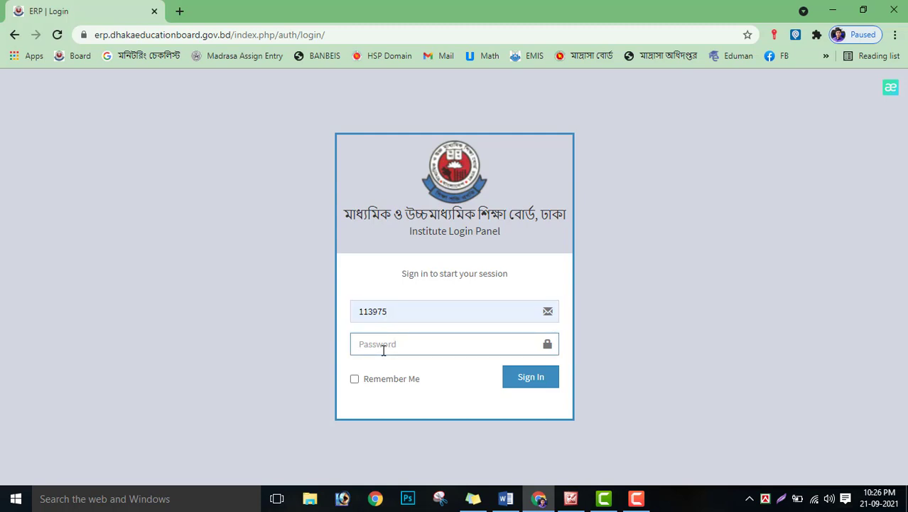
type("•")
key("BackSpace")
key("BackSpace")
key("BackSpace")
type("•")
left_click(542, 385)
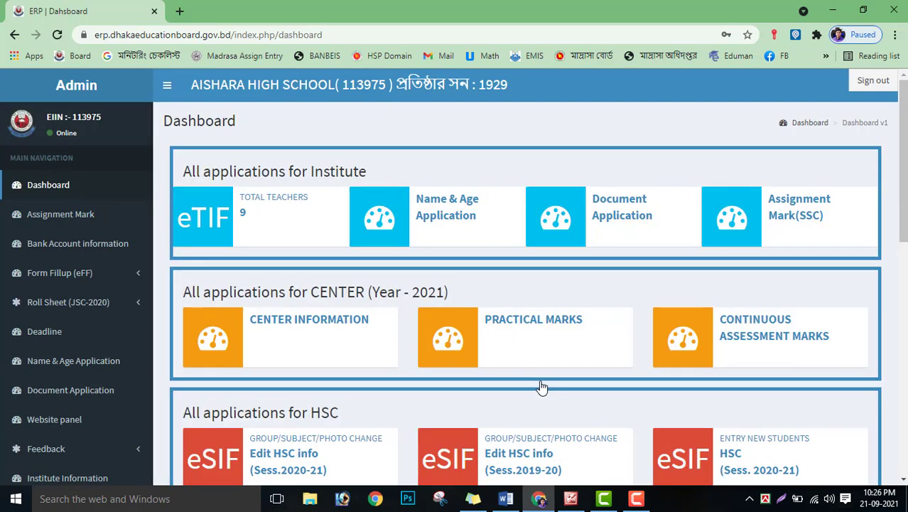
- Show the SSC-2021 assignment mark entry form for subject 152-FINANCE AND BANKING, Assignment No 1
left_click(66, 222)
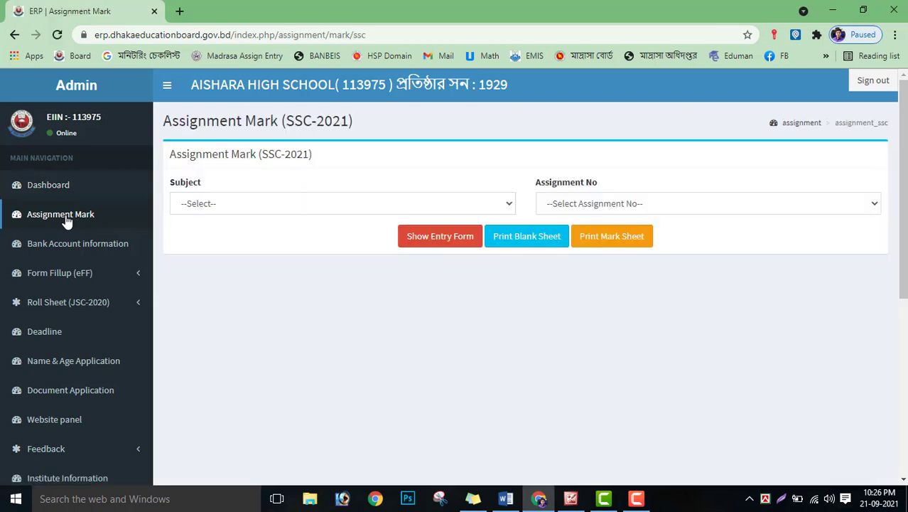
left_click(250, 207)
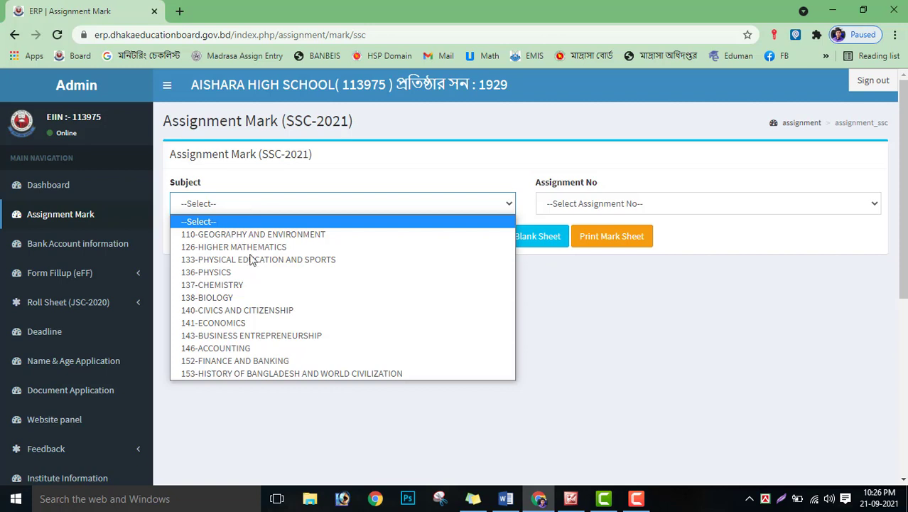
left_click(235, 361)
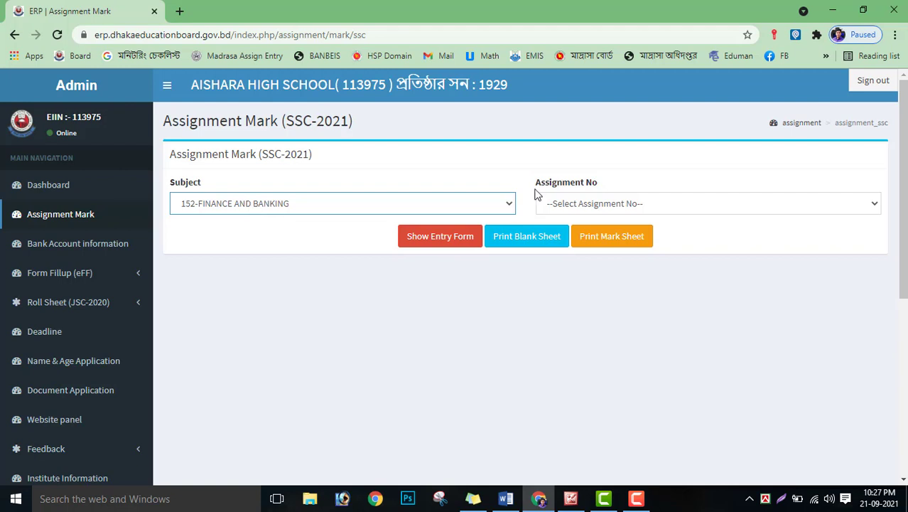
left_click(631, 204)
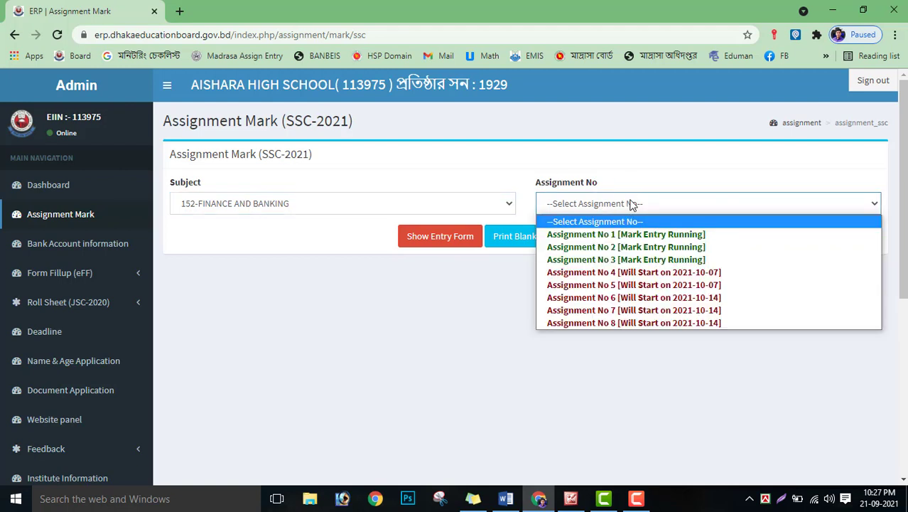
left_click(598, 236)
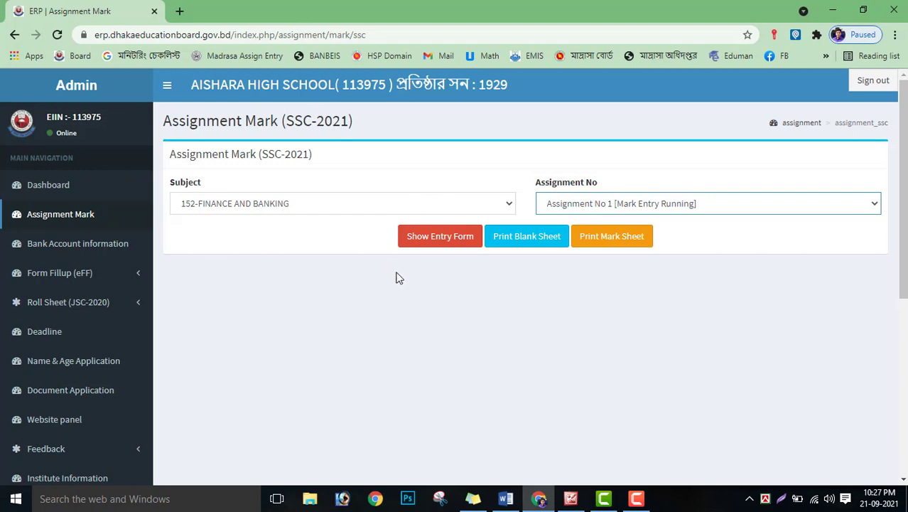
left_click(436, 242)
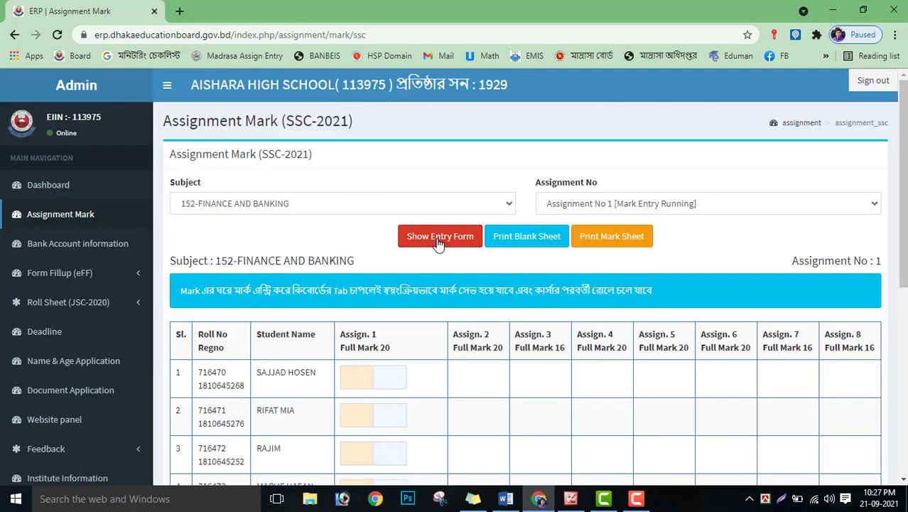
- Look through all student rows of the Assignment 1 entry form and activate the first student's mark field
scroll(445, 213, "down", 2)
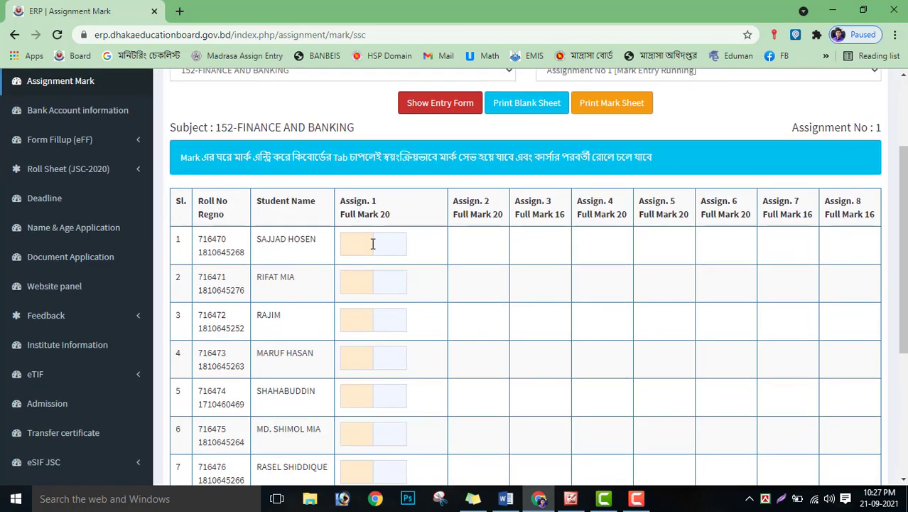
scroll(385, 233, "down", 4)
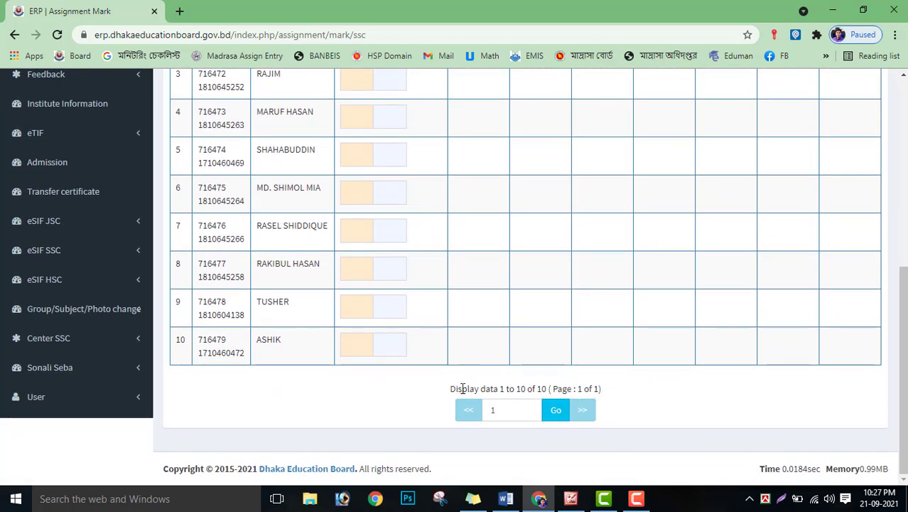
scroll(424, 400, "up", 5)
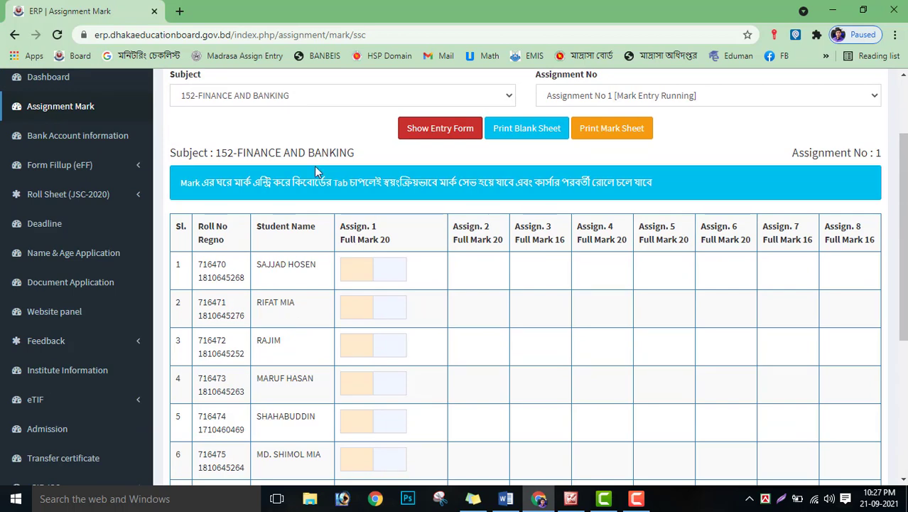
scroll(442, 240, "down", 3)
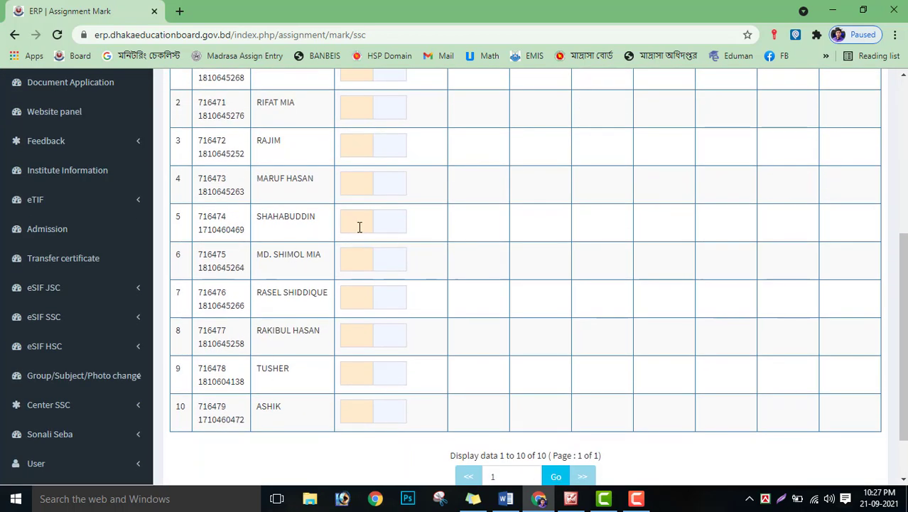
scroll(360, 226, "up", 2)
left_click(357, 203)
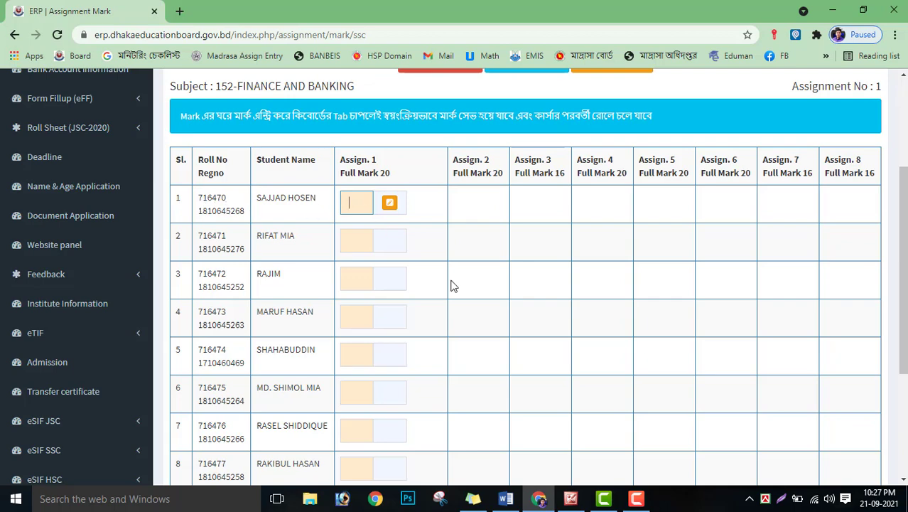
- Switch to the Number Fillup List picture in Microsoft Office 2010 and fit the handwritten mark sheet in view
left_click(570, 498)
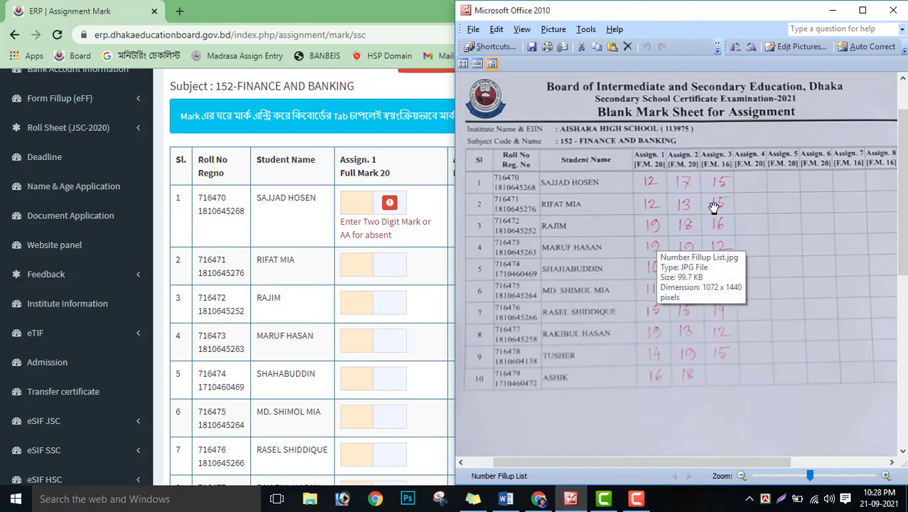
scroll(715, 207, "down", 2)
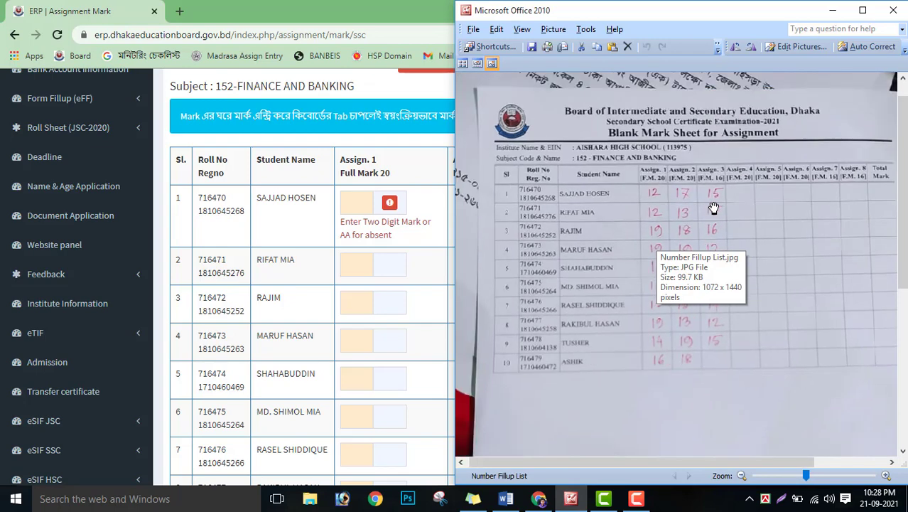
left_click_drag(706, 462, 725, 469)
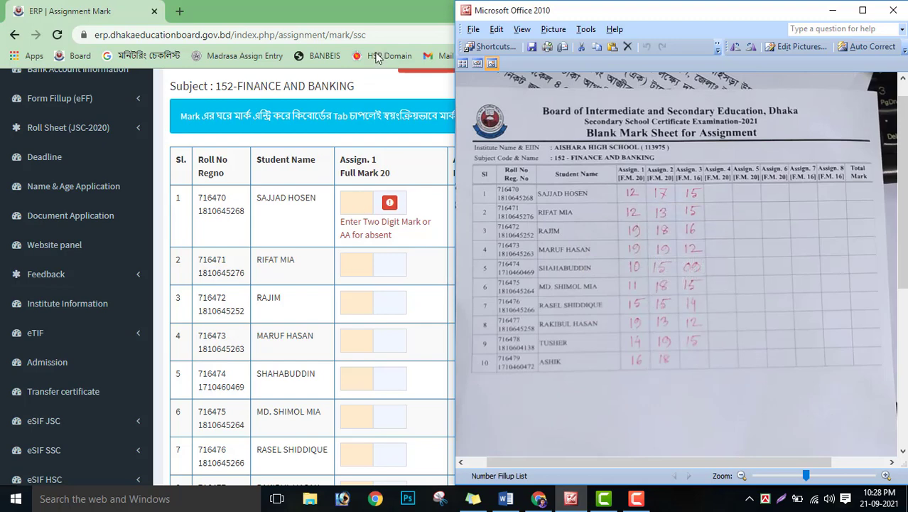
- Arrange the browser side by side with the mark sheet picture, giving the browser the wider share of the screen
left_click(361, 208)
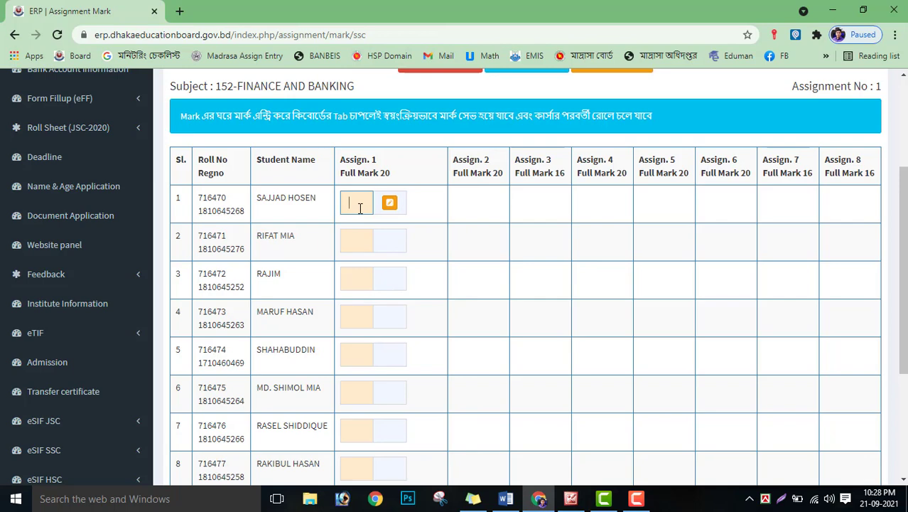
key("super")
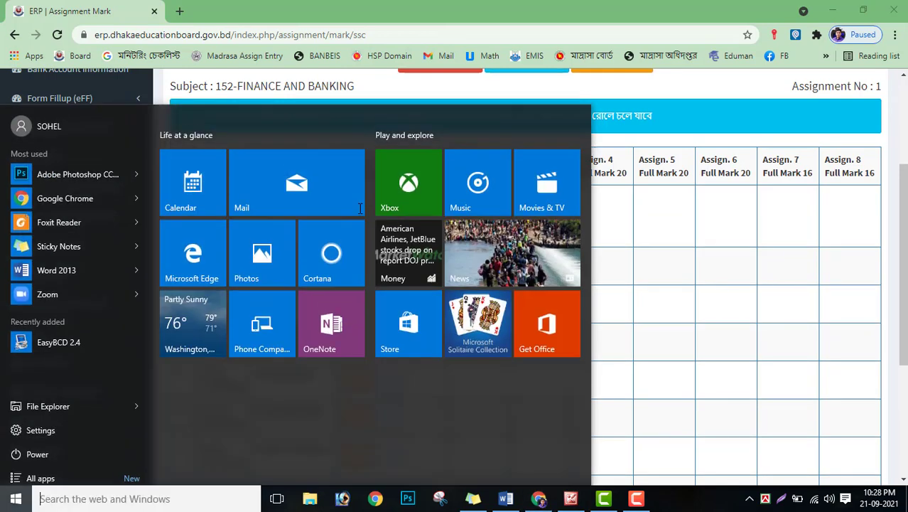
key("super")
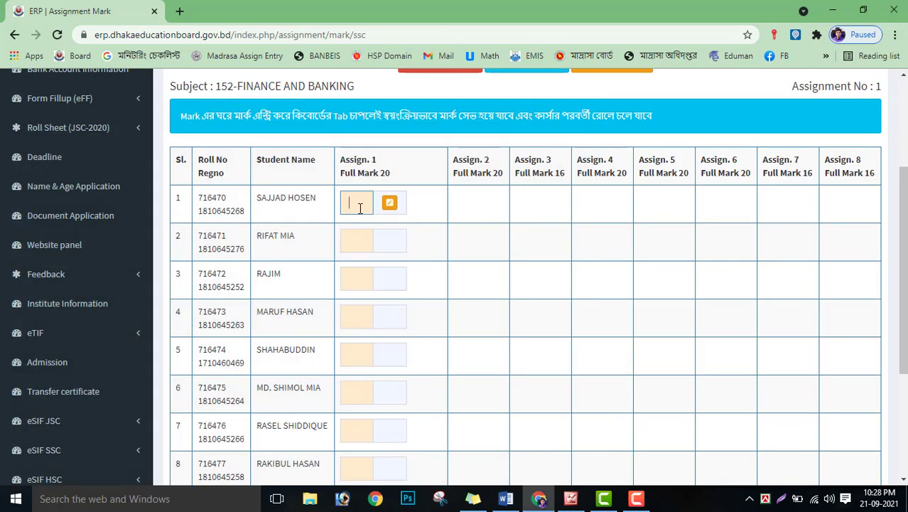
key("super+Left")
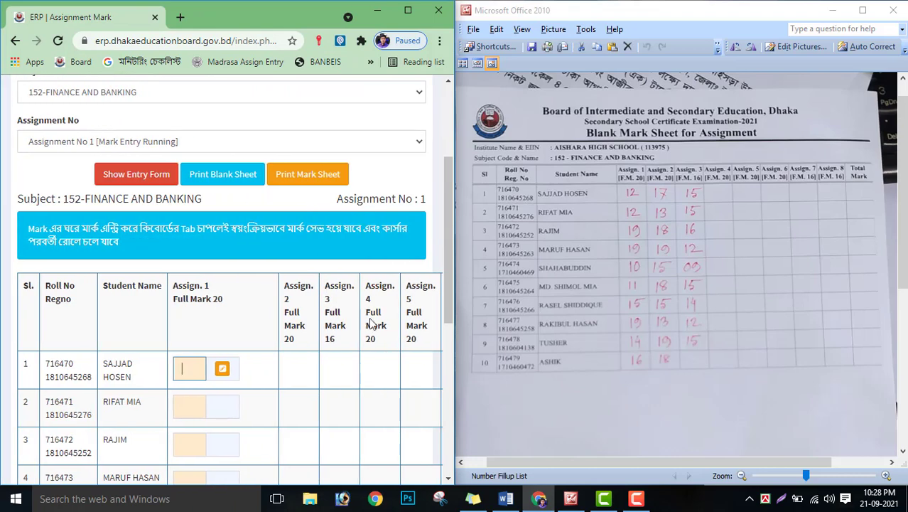
left_click_drag(457, 309, 535, 318)
left_click(539, 343)
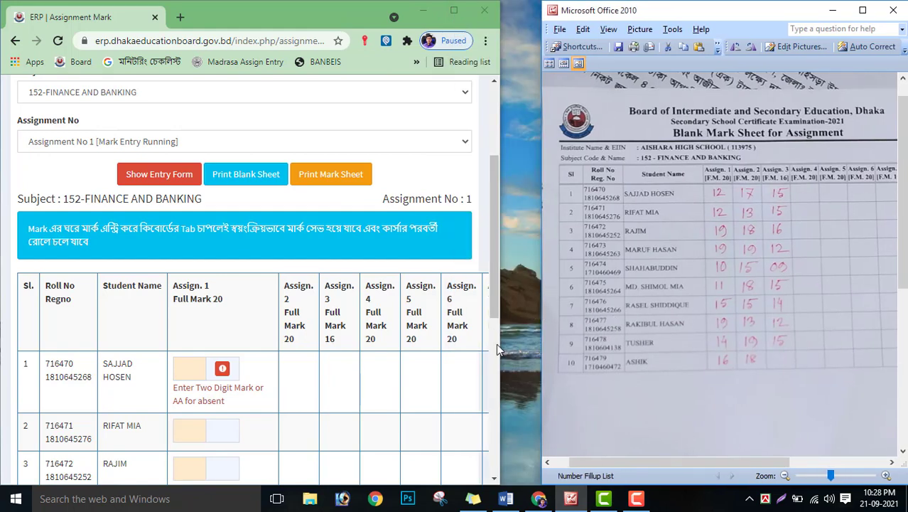
left_click_drag(499, 347, 543, 345)
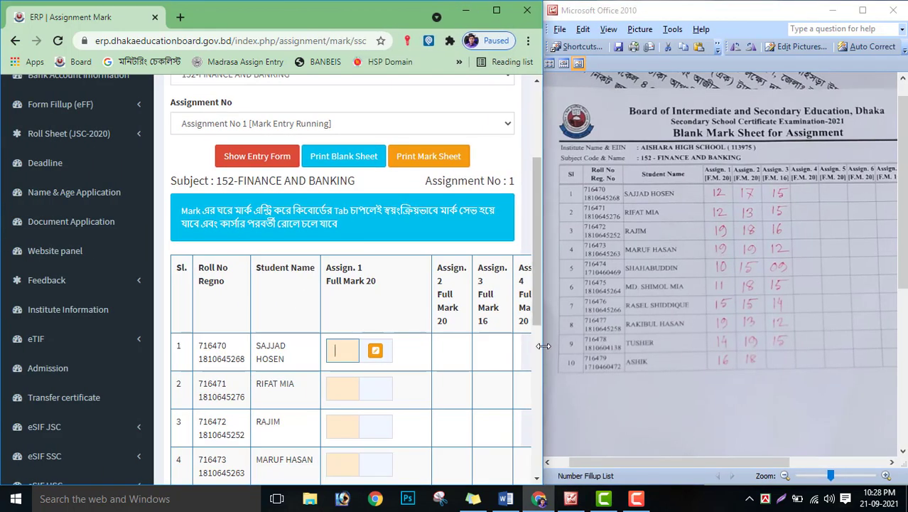
- Enter the Assignment 1 marks 12, 12, 19 and 19 for the students in rows 1 to 4
scroll(451, 249, "down", 2)
left_click(351, 220)
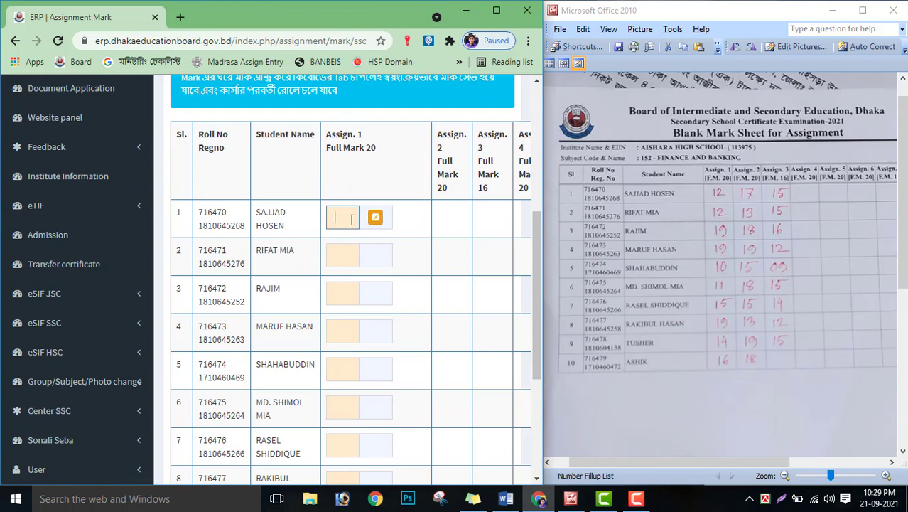
type("12")
key("Tab")
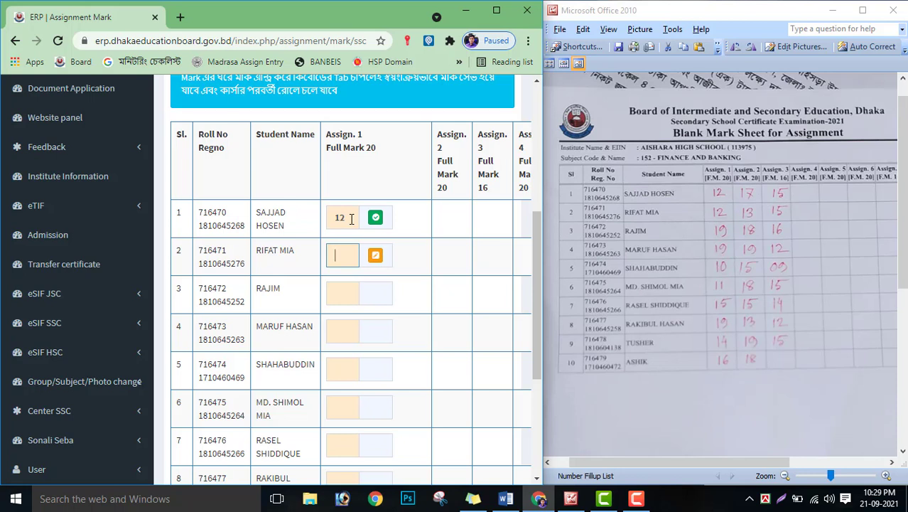
type("12")
key("Tab")
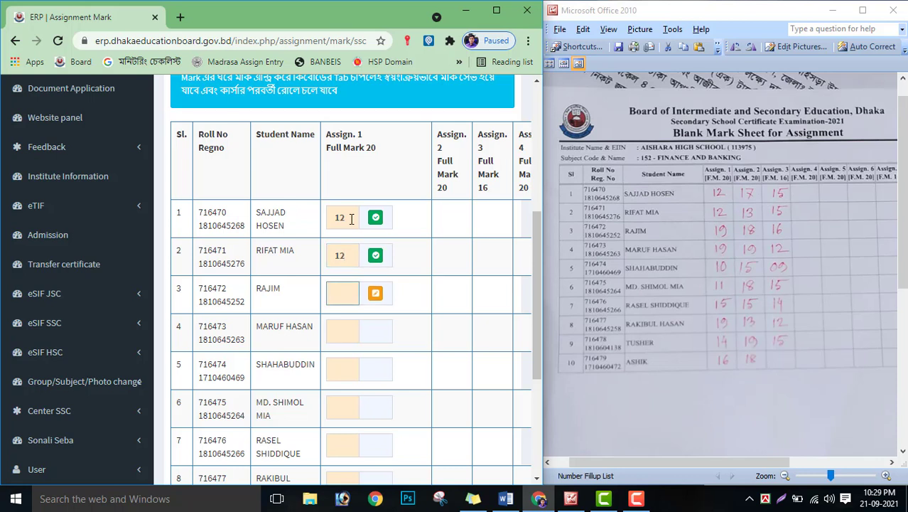
type("19")
key("Tab")
type("19")
key("Tab")
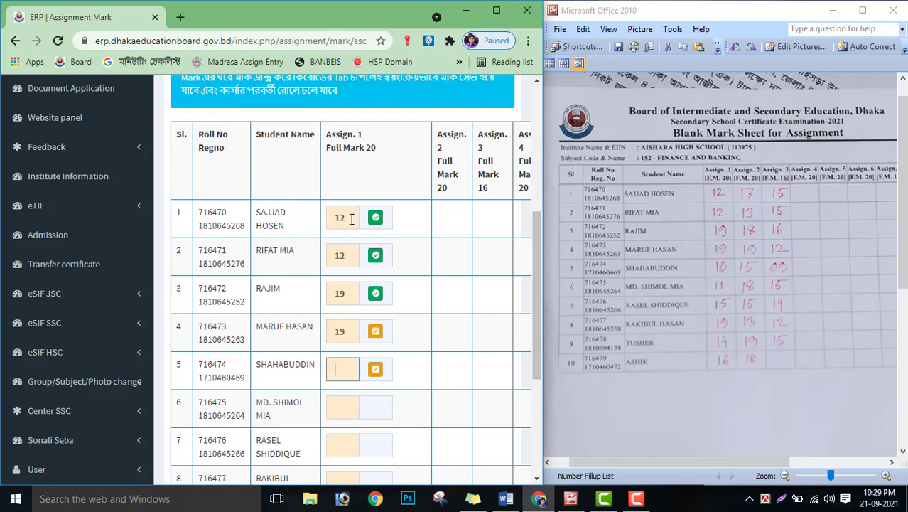
- Enter the Assignment 1 marks 10, 11, 15 and 19 for the students in rows 5 to 8
type("10")
key("Tab")
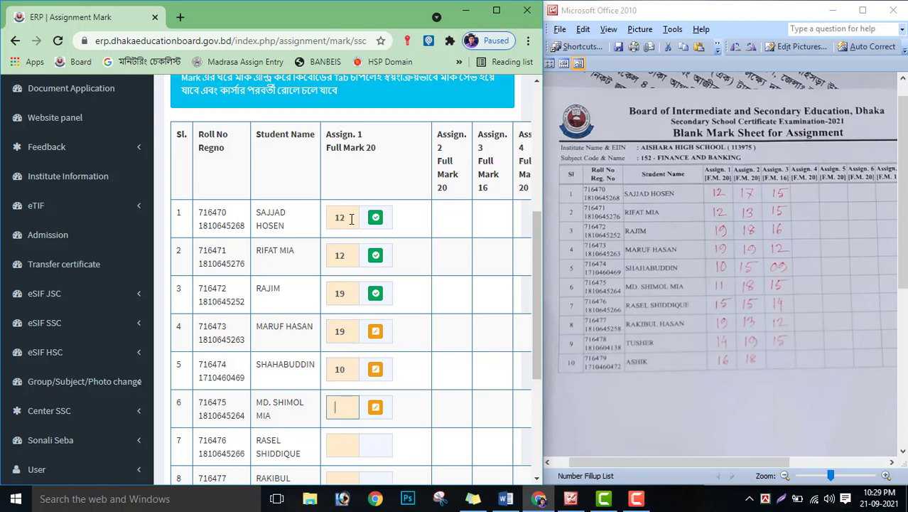
type("11")
key("Tab")
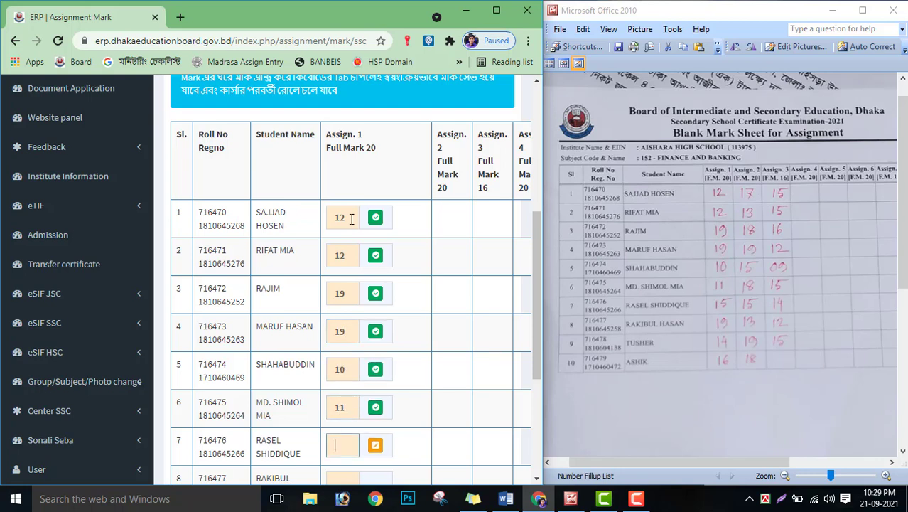
type("15")
key("Tab")
type("19")
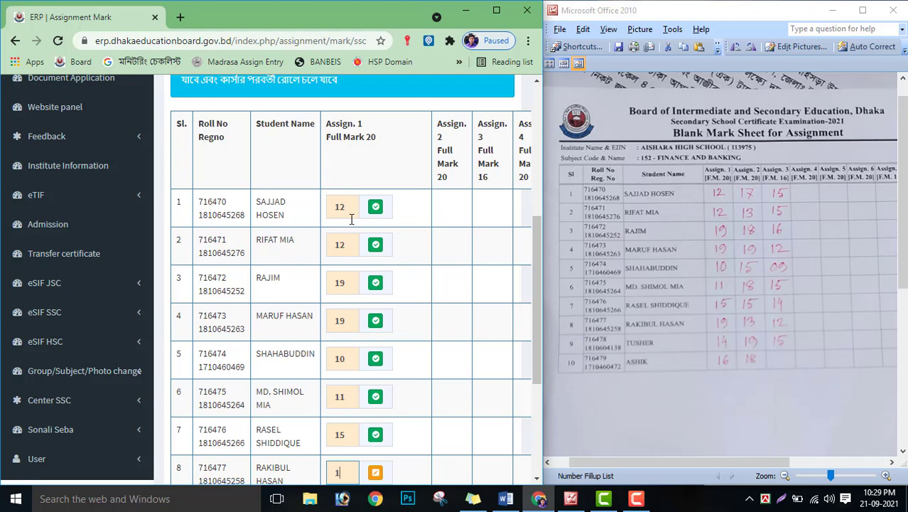
key("Tab")
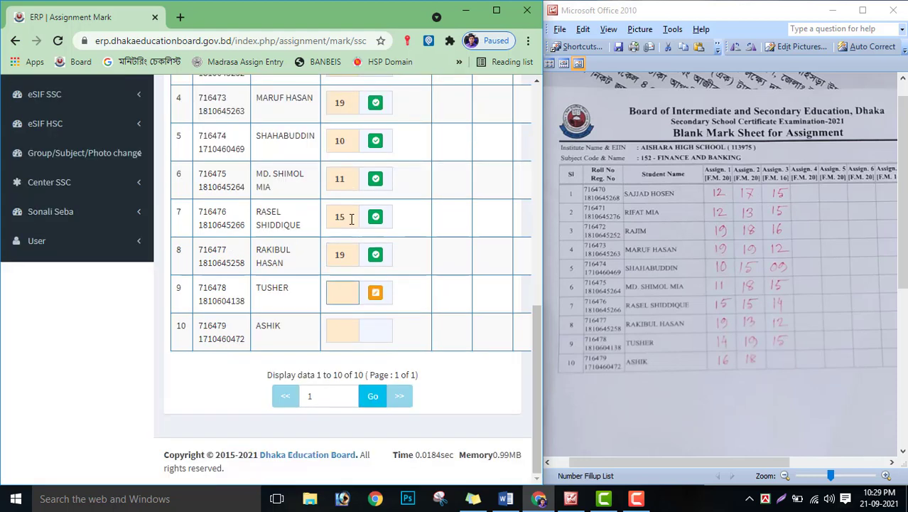
- Enter the Assignment 1 marks 14 and 16 for rows 9 and 10 and save the last mark
type("14")
key("Tab")
type("16")
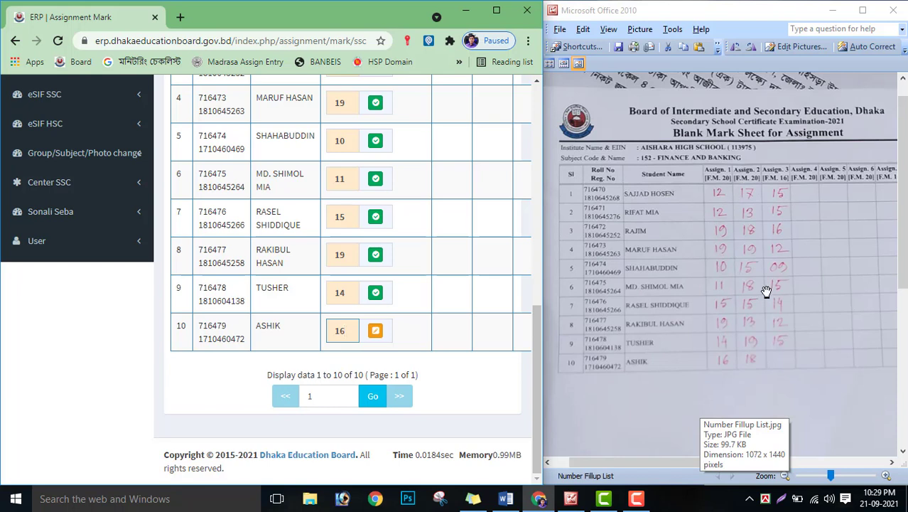
left_click(448, 385)
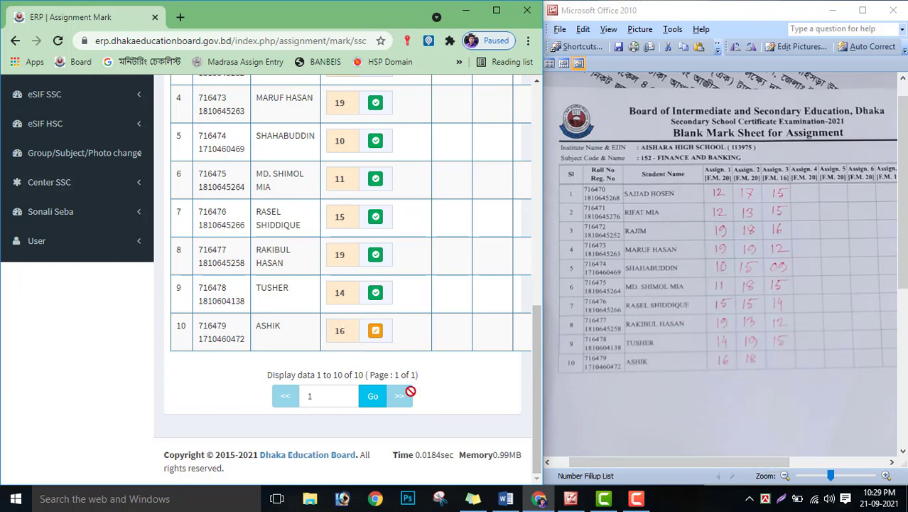
left_click(373, 401)
left_click(375, 401)
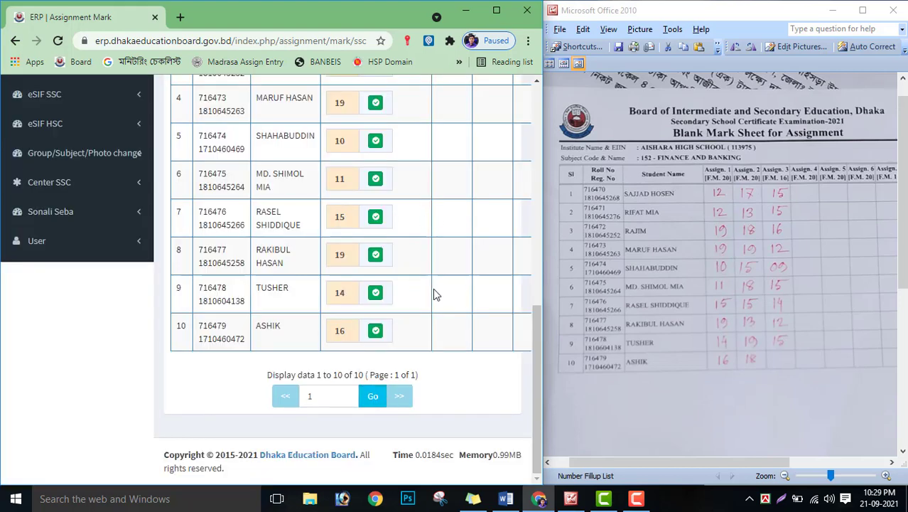
- Show the mark entry form for Assignment No 2 of subject 152-FINANCE AND BANKING
scroll(432, 288, "up", 5)
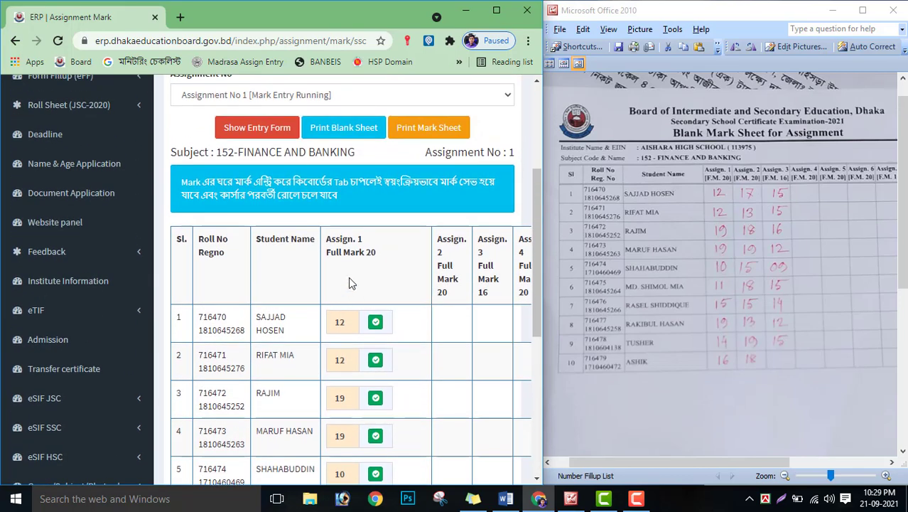
scroll(349, 281, "down", 3)
scroll(355, 210, "up", 4)
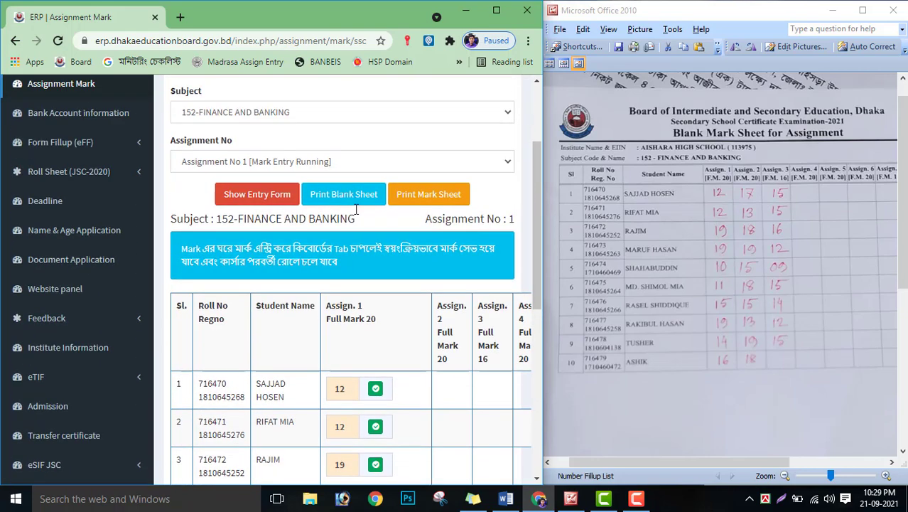
scroll(357, 209, "up", 2)
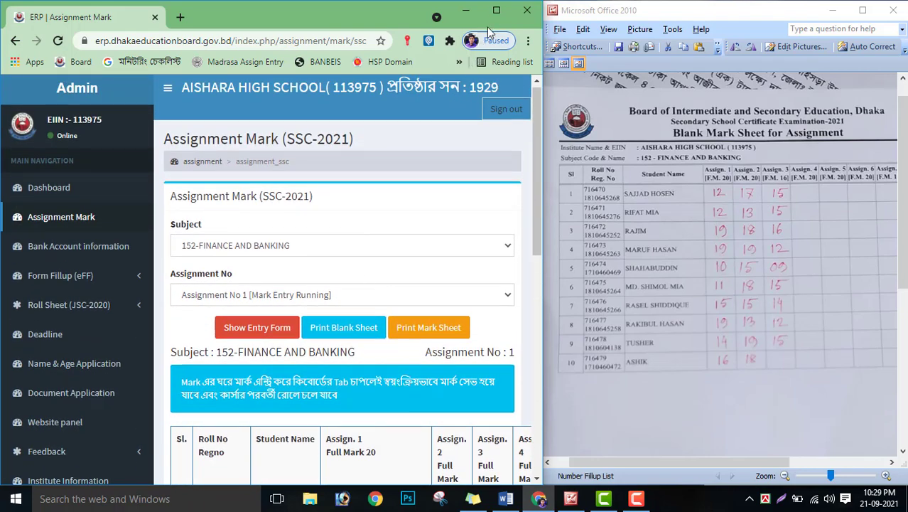
left_click(337, 295)
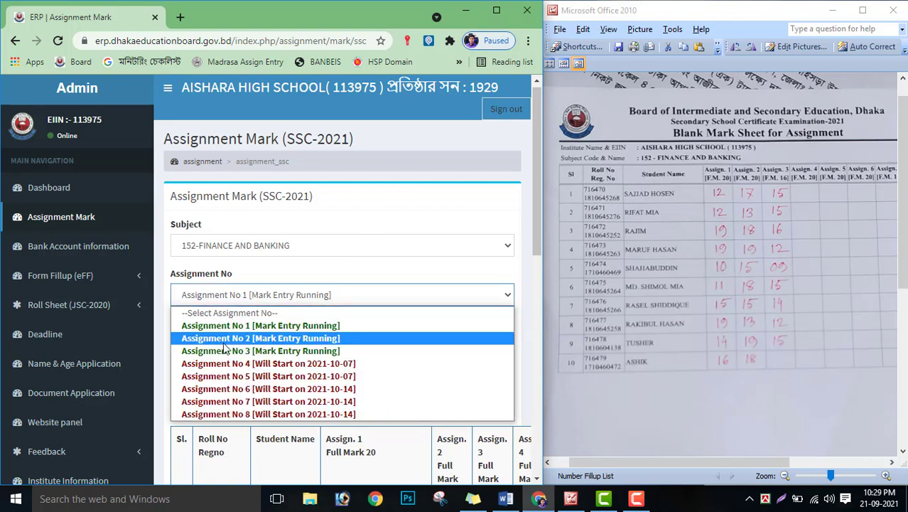
left_click(260, 339)
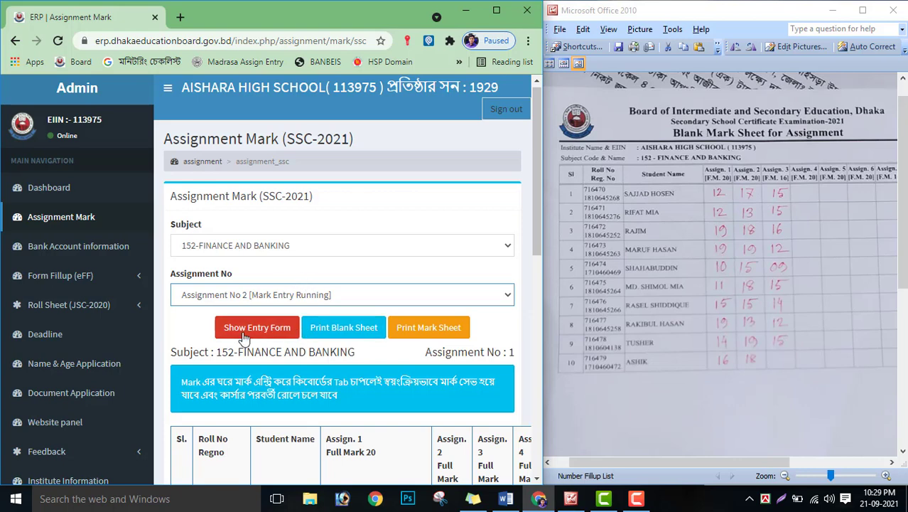
left_click(248, 329)
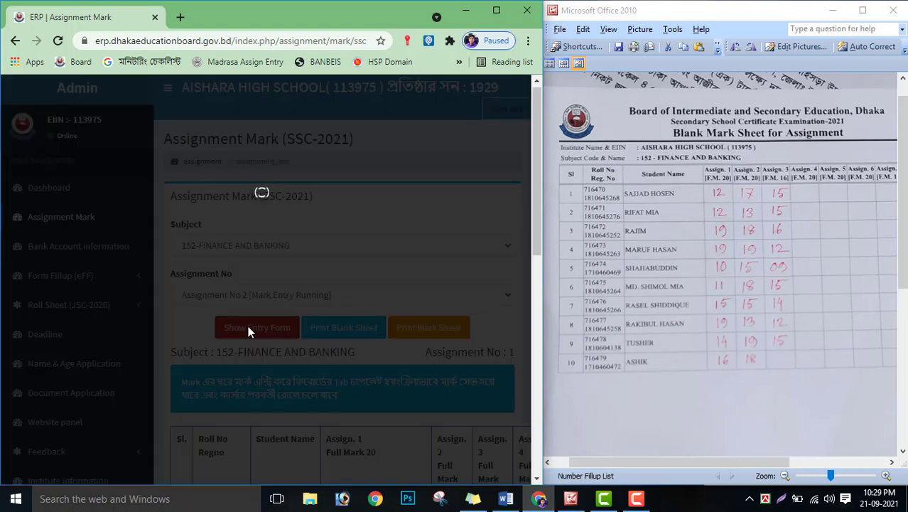
- Enter the Assignment 2 marks 17, 13 and 18 for the students in rows 1 to 3
scroll(408, 284, "down", 5)
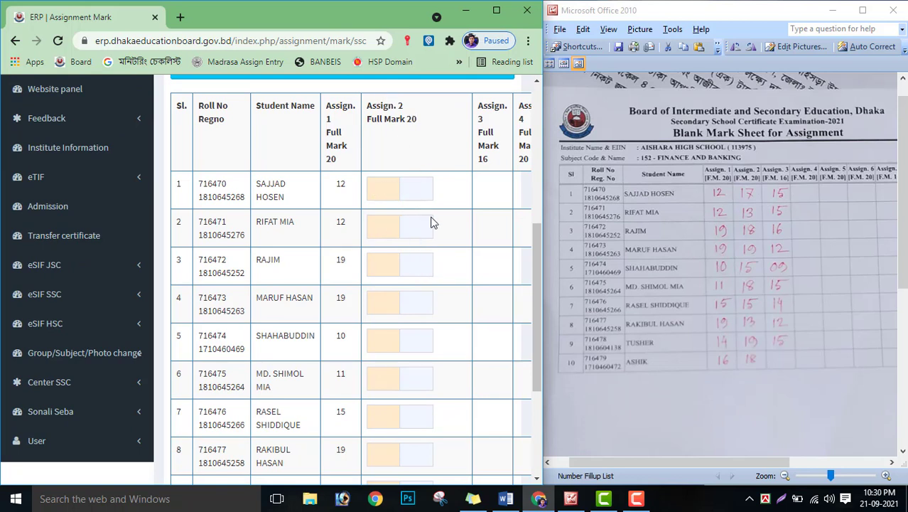
left_click(388, 188)
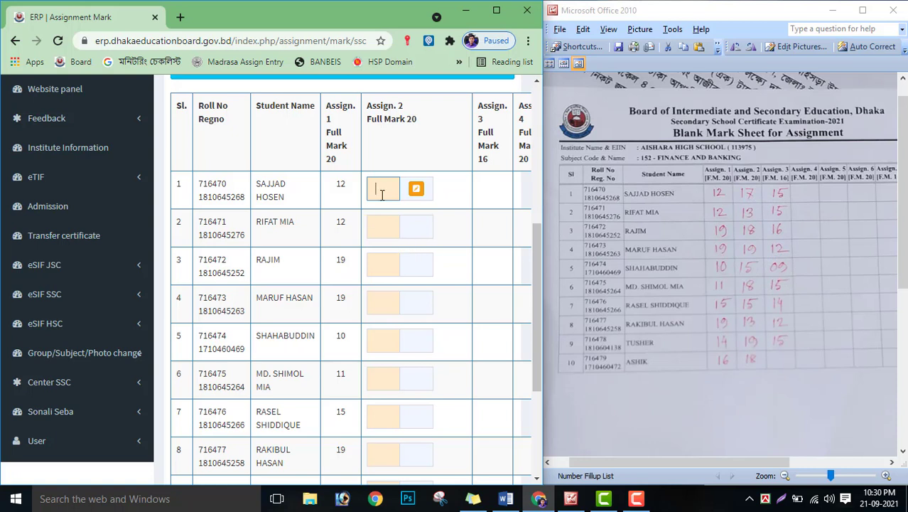
type("17")
key("Tab")
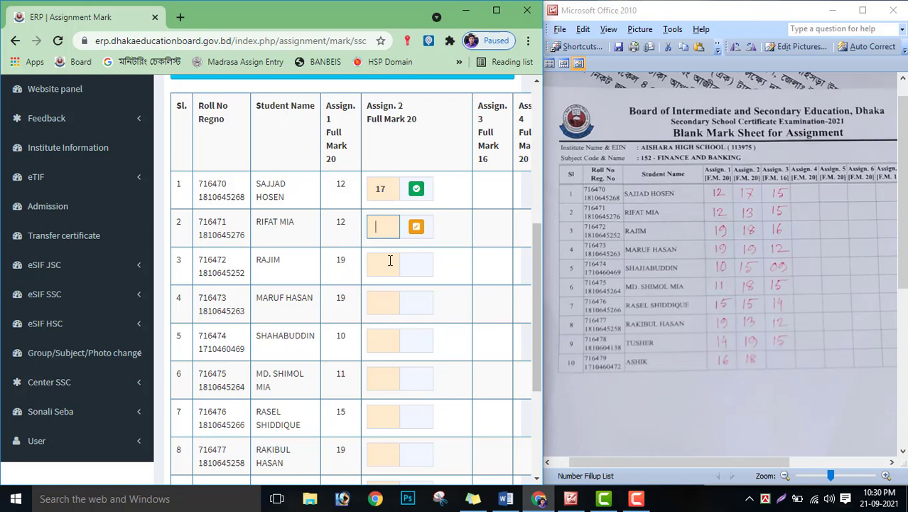
type("13")
left_click(390, 260)
type("18")
key("Tab")
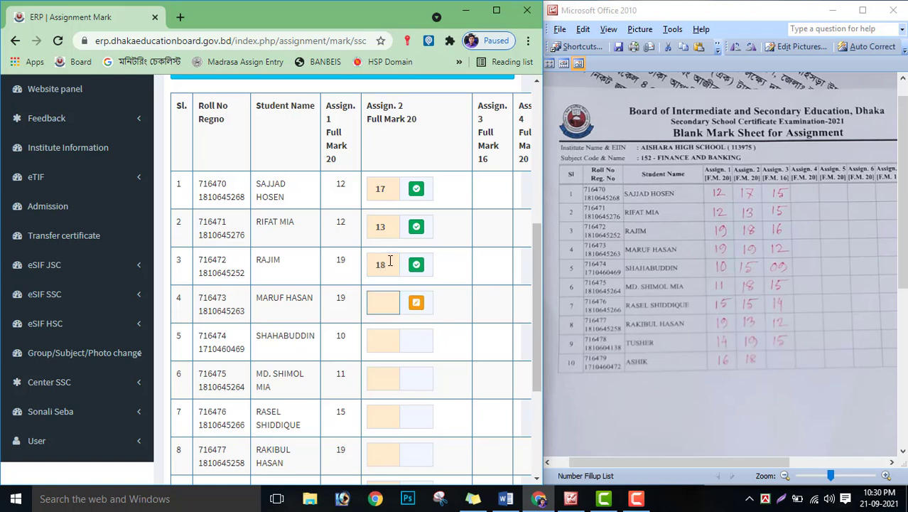
- Enter the Assignment 2 marks 19, 15 and 18 for the students in rows 4 to 6
type("19")
key("Tab")
type("15")
key("Tab")
type("18")
key("Tab")
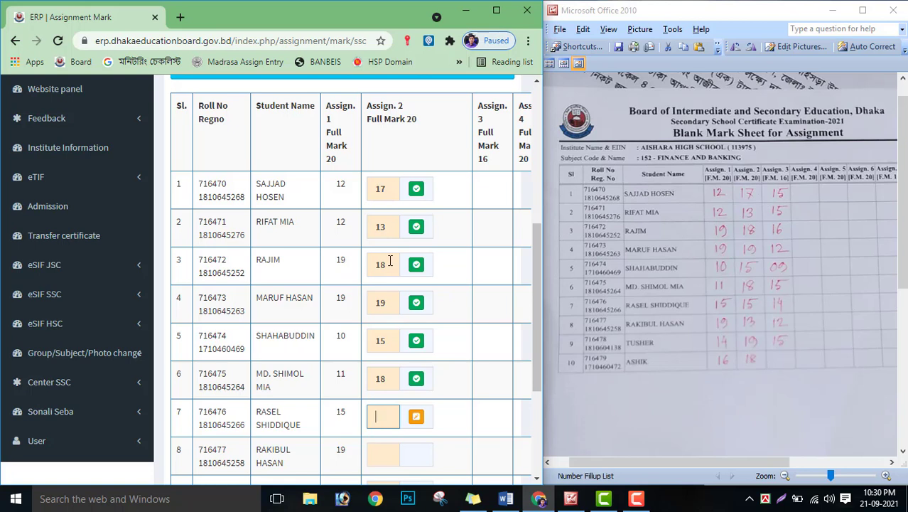
- Enter the Assignment 2 marks 15, 13, 19 and 18 for rows 7 to 10 and save the last mark
type("15")
key("Tab")
type("13")
key("Tab")
type("19")
key("Tab")
type("18")
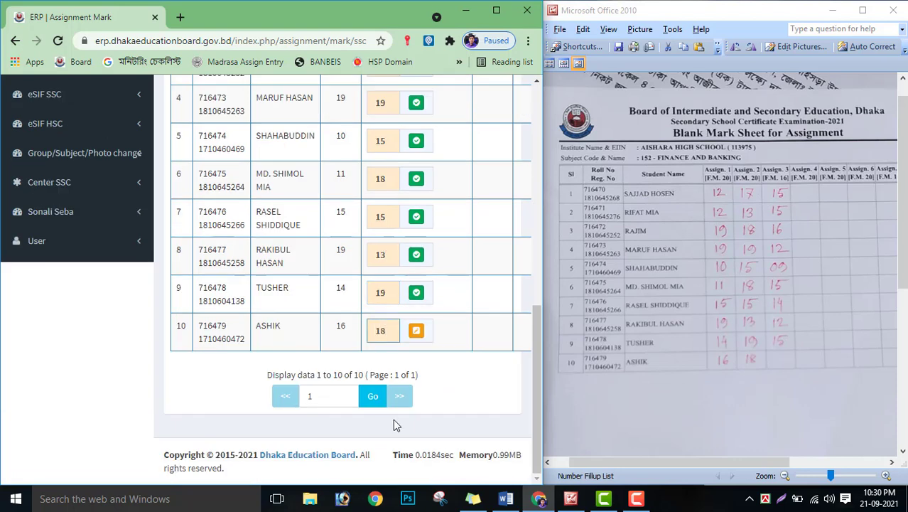
left_click(372, 396)
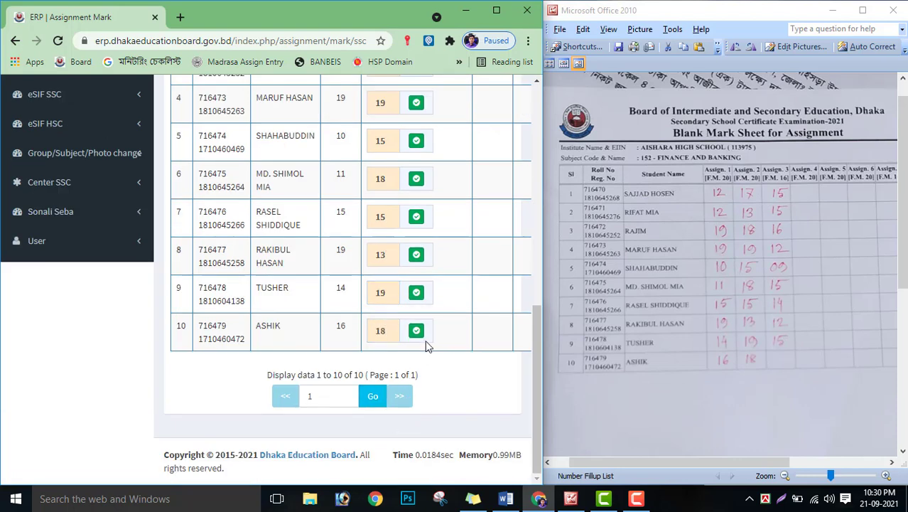
- Show the mark entry form for Assignment No 3 of the same subject
scroll(404, 310, "up", 10)
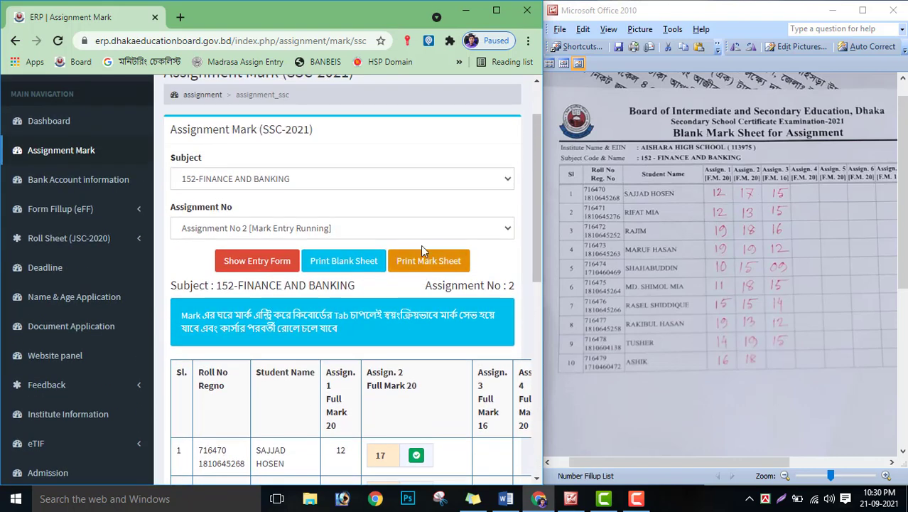
left_click(371, 231)
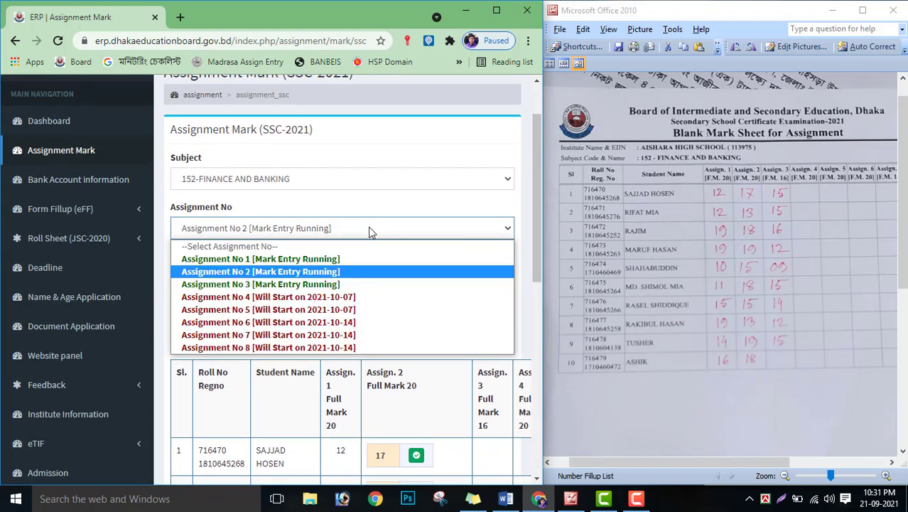
left_click(275, 284)
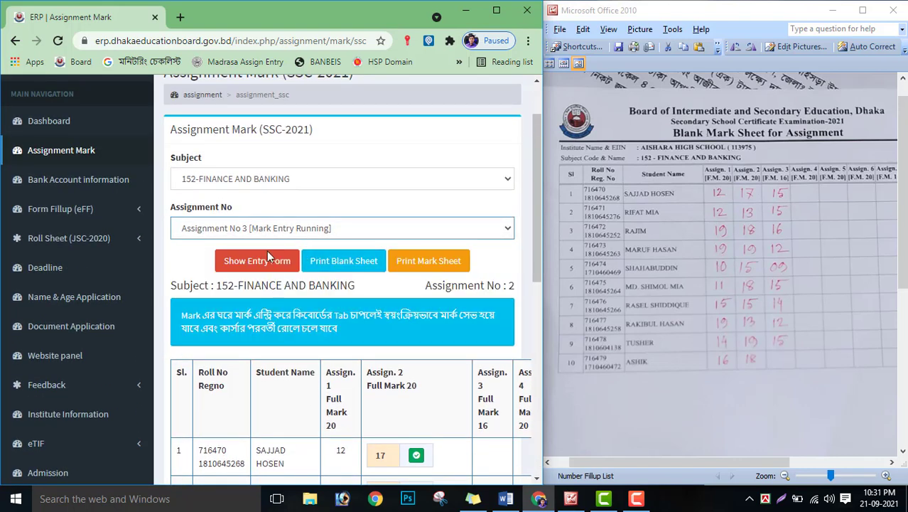
left_click(275, 262)
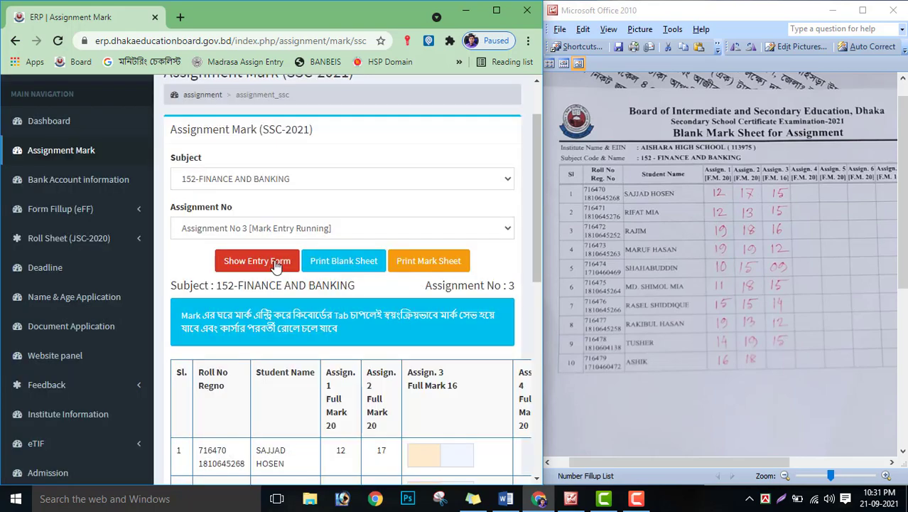
- Enter the Assignment 3 marks 15, 15, 16 and 12 for the students in rows 1 to 4
scroll(447, 205, "down", 7)
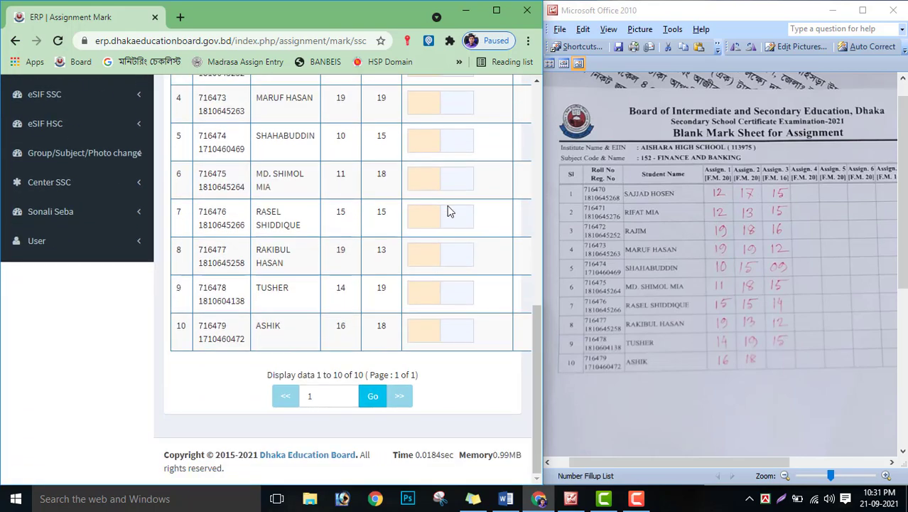
scroll(448, 206, "up", 4)
left_click(427, 253)
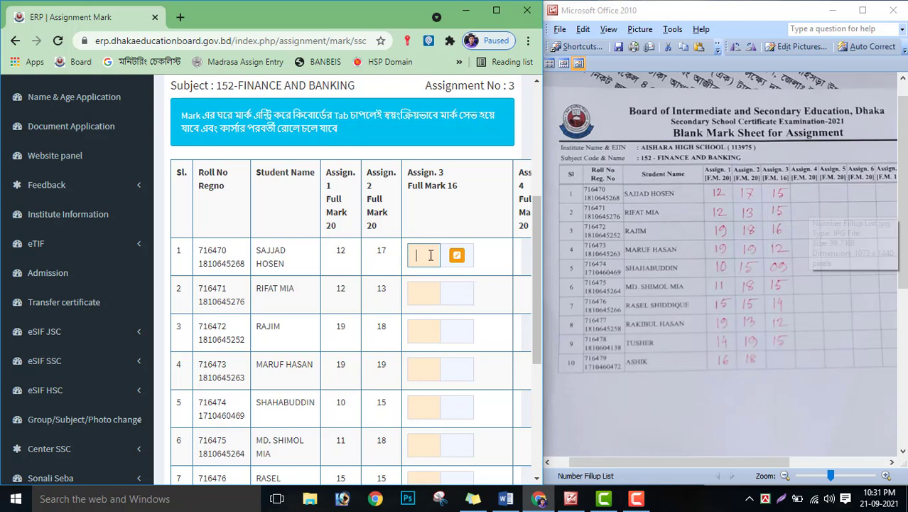
type("15")
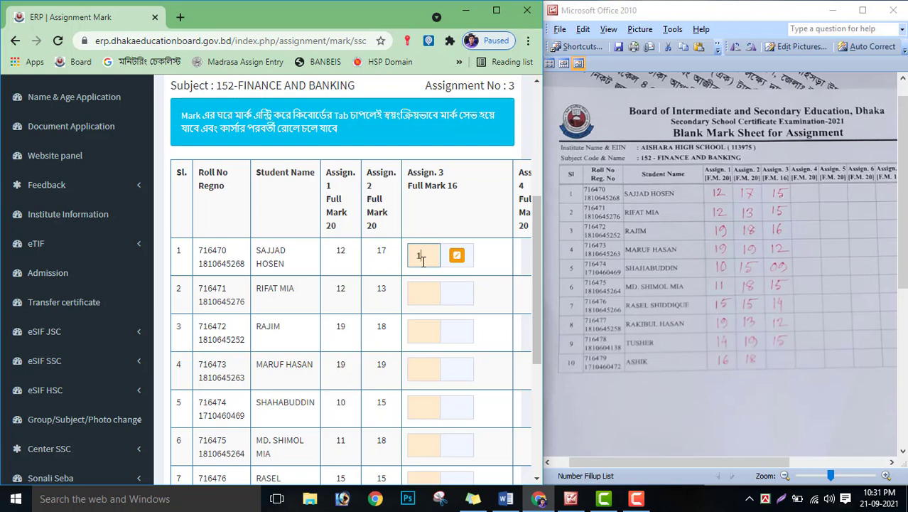
key("Tab")
type("15")
key("Tab")
type("16")
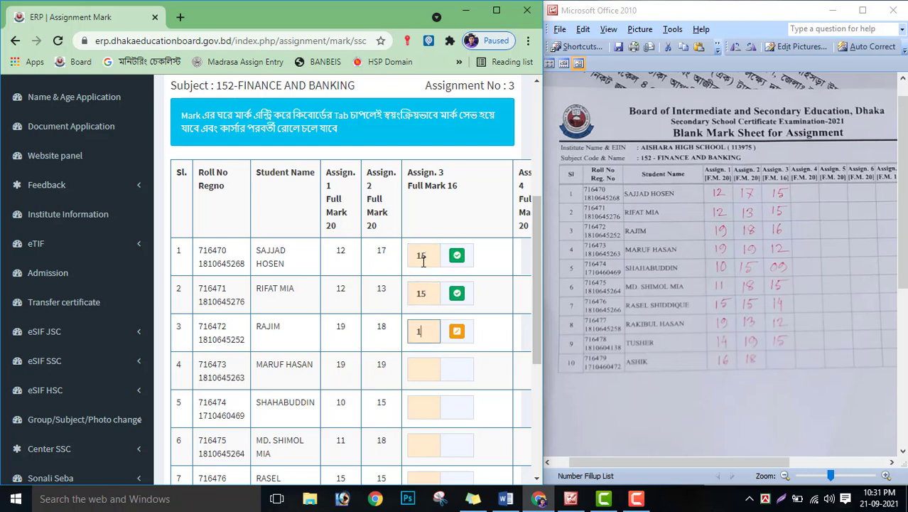
key("Tab")
type("12")
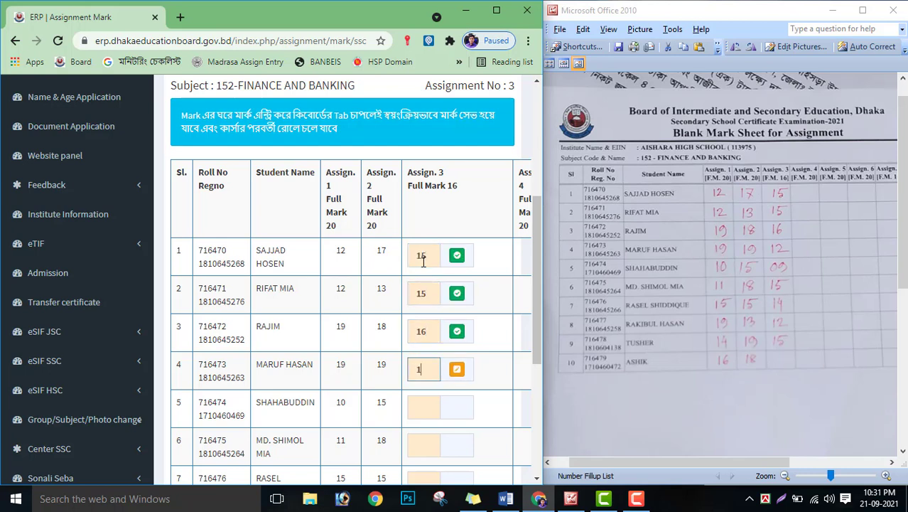
key("Tab")
- Enter the Assignment 3 marks 09 and 15 for the students in rows 5 and 6
type("09")
key("Tab")
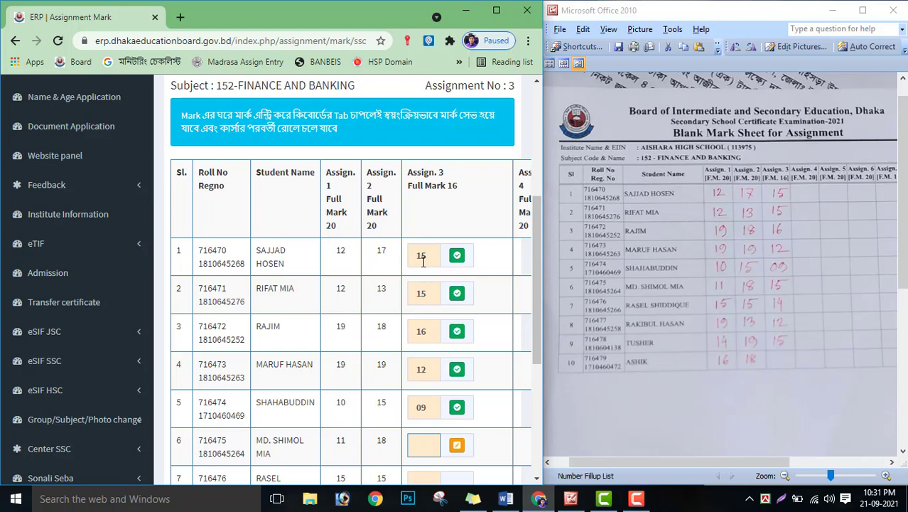
type("15")
key("Tab")
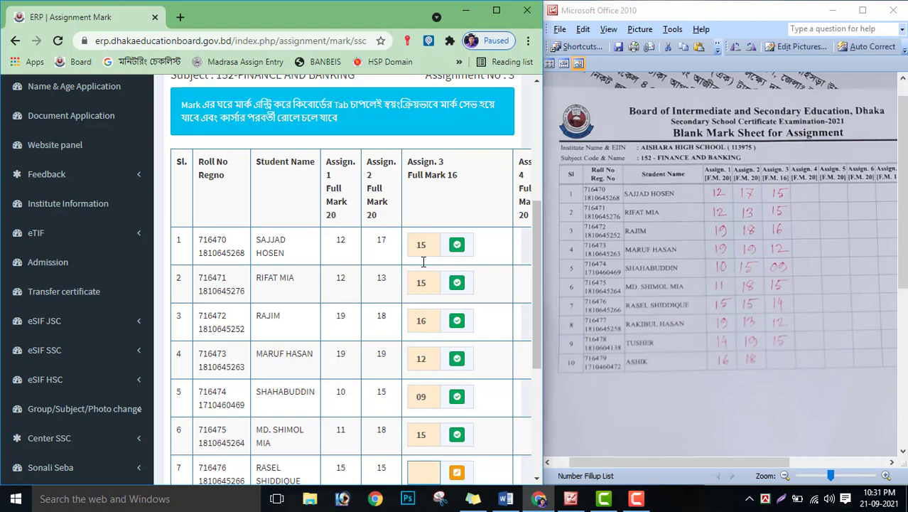
- Enter and save the Assignment 3 marks 14, 12 and 15 for rows 7 to 9 and AA for row 10
type("14")
key("Tab")
type("12")
key("Tab")
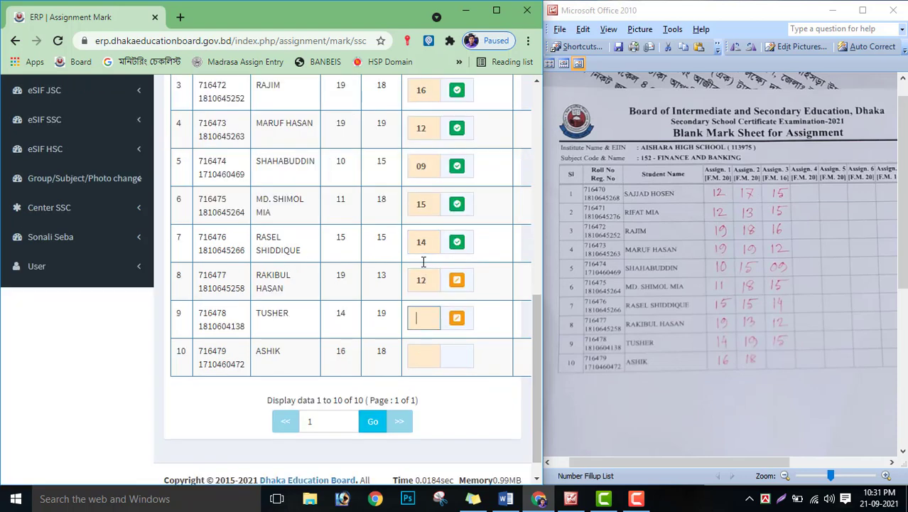
type("15")
key("Tab")
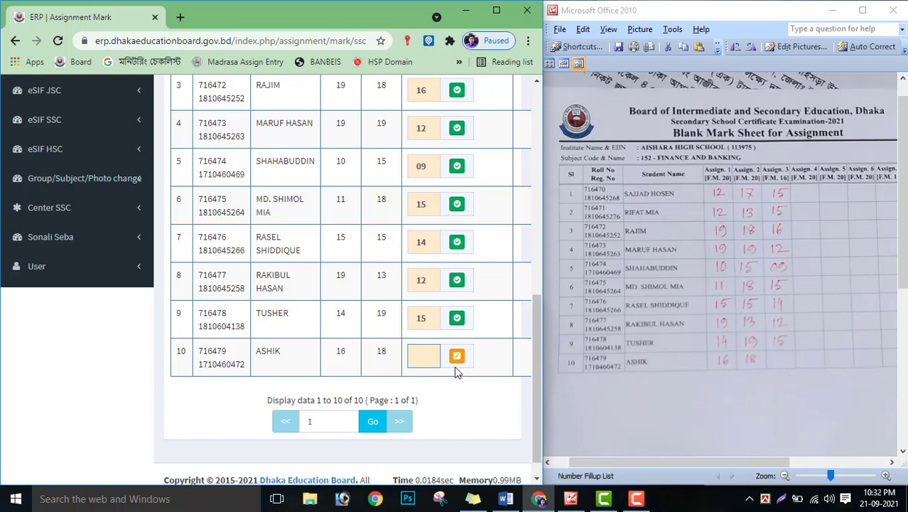
type("AA")
left_click(478, 392)
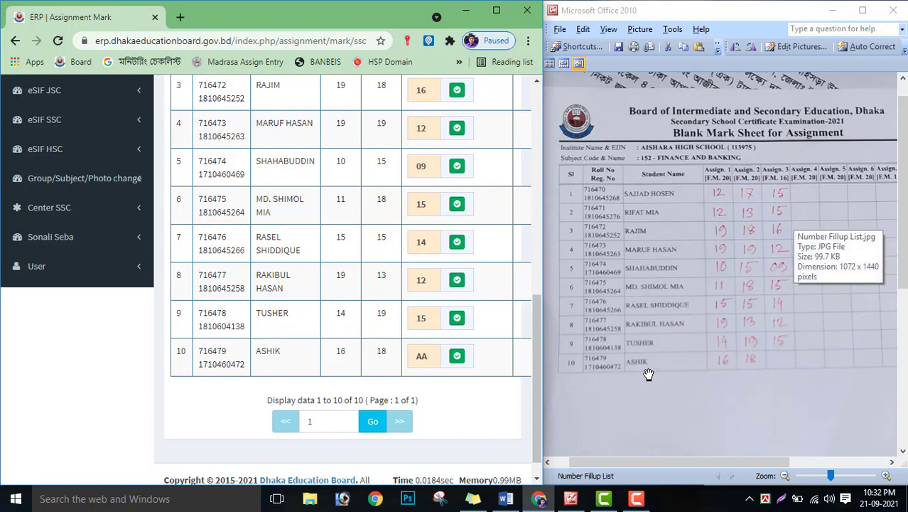
- Maximize the browser window and reload page 1 of the mark table to check the saved Assignment 3 marks
left_click(499, 12)
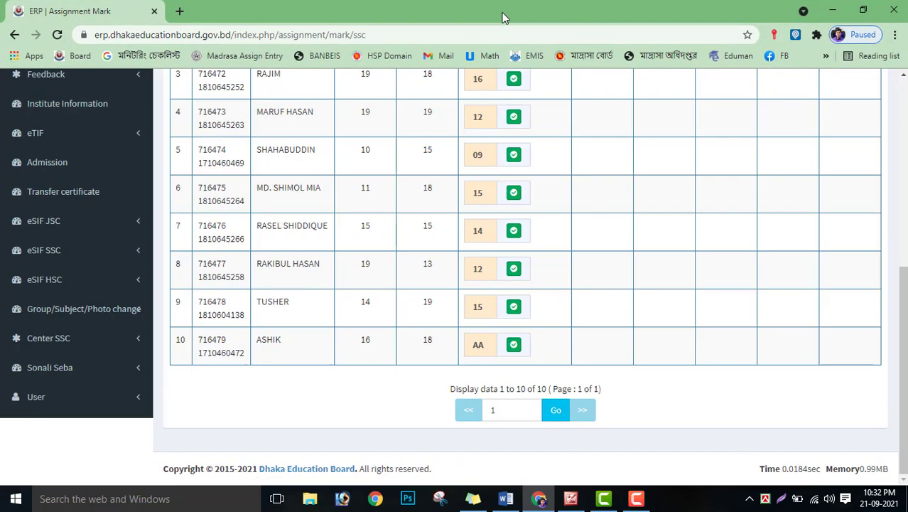
scroll(686, 377, "up", 2)
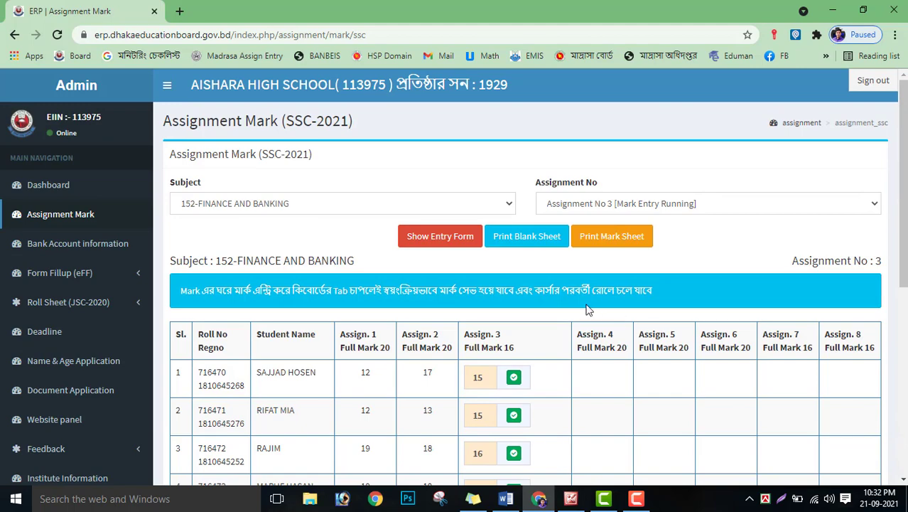
scroll(765, 293, "down", 5)
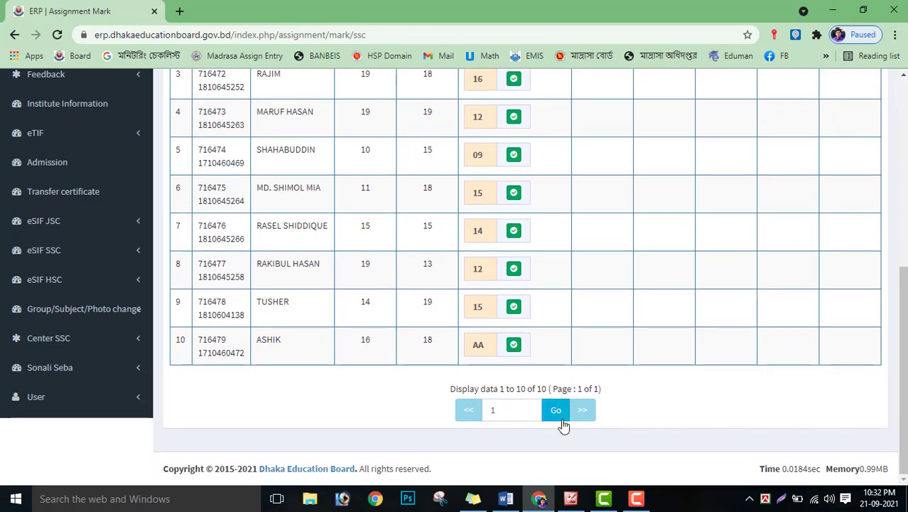
left_click(557, 412)
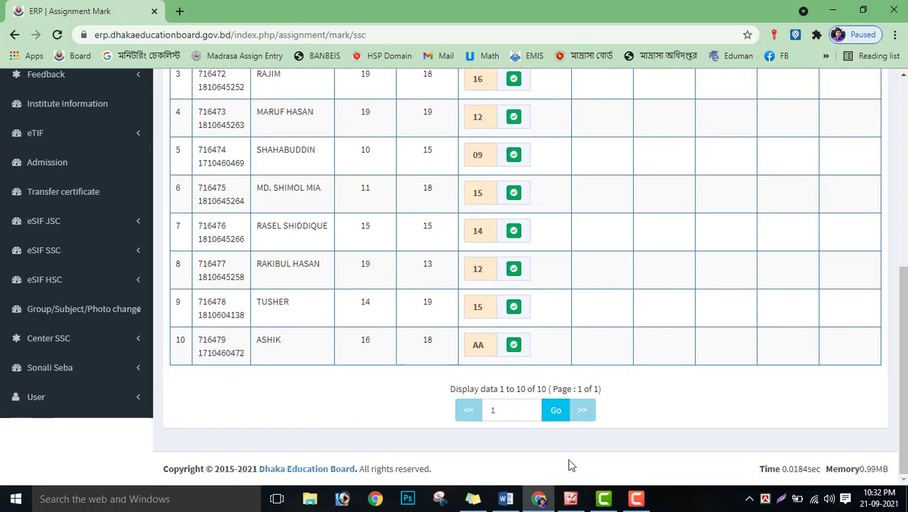
scroll(821, 321, "up", 5)
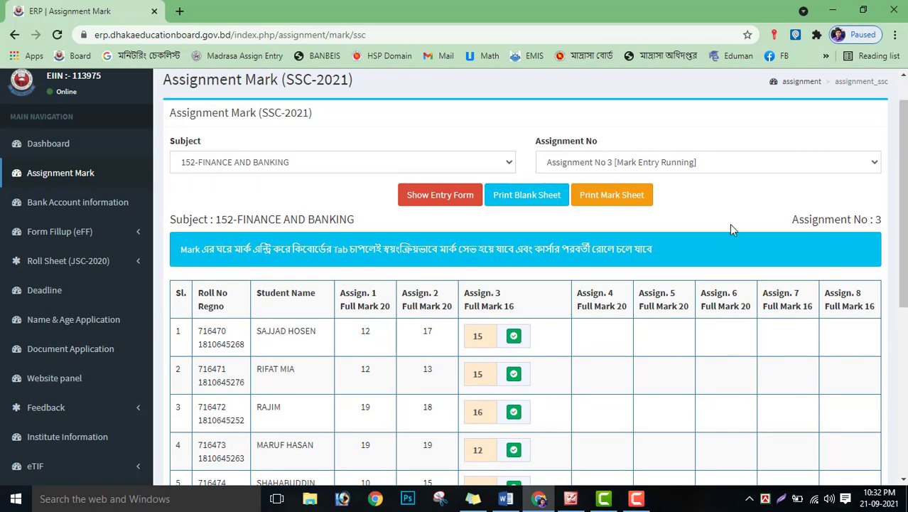
scroll(573, 348, "down", 4)
scroll(572, 348, "down", 1)
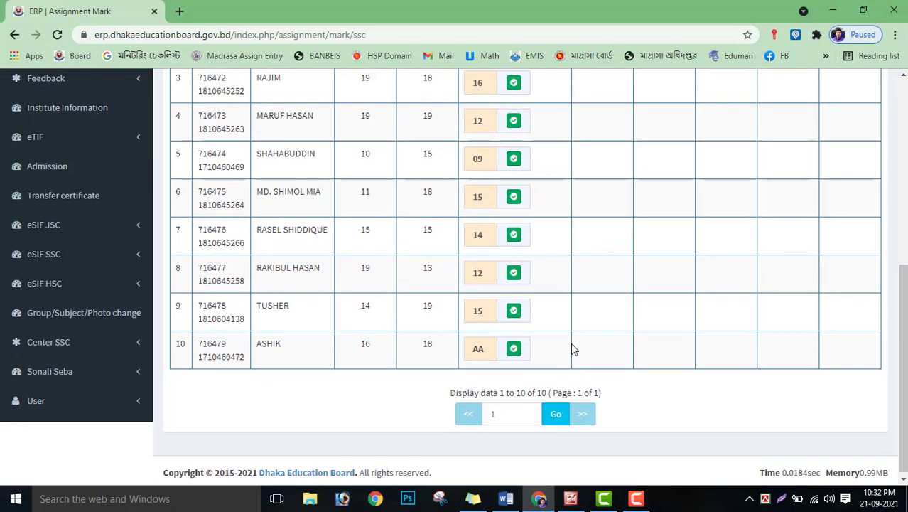
scroll(572, 349, "up", 5)
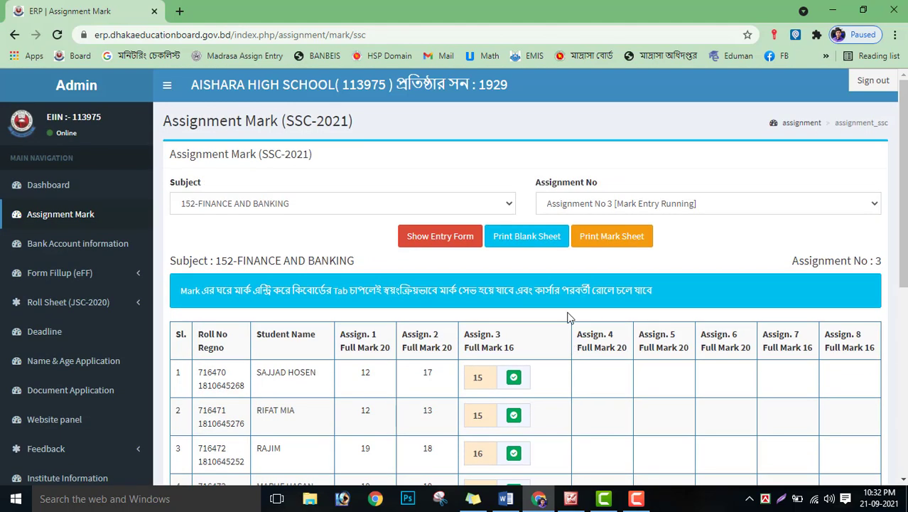
- Preview the Finance and Banking mark sheet with the print colour set to Color, and close it without printing
left_click(613, 237)
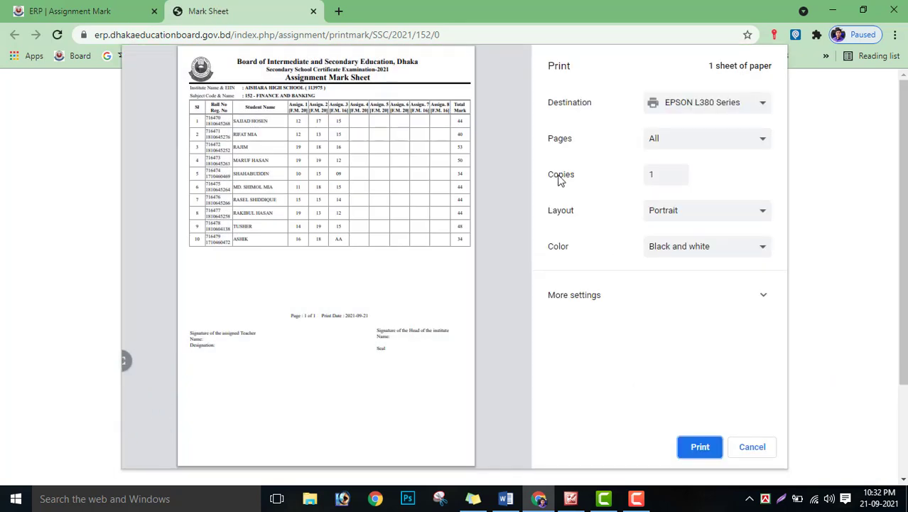
left_click(670, 250)
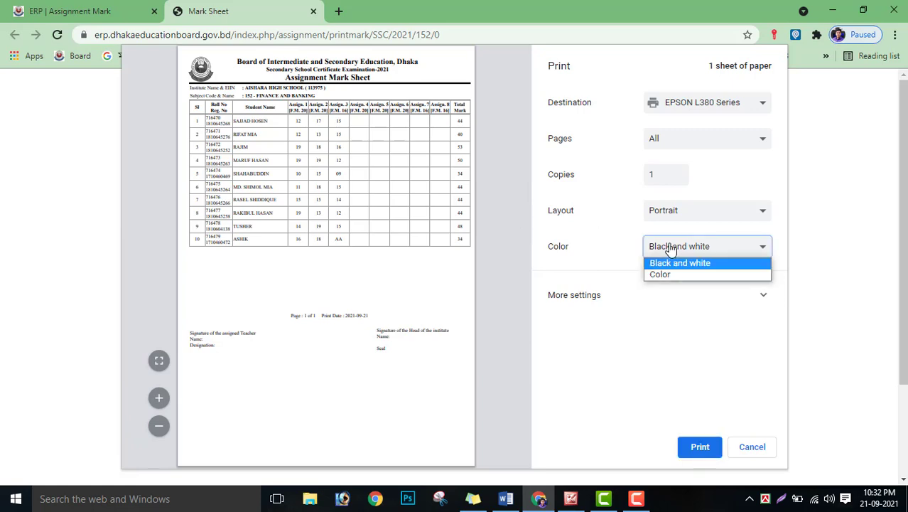
left_click(668, 276)
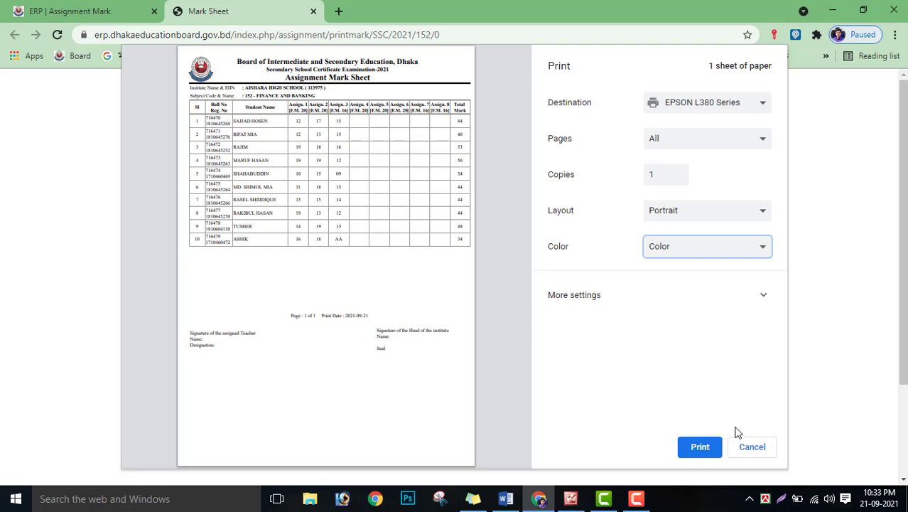
left_click(759, 449)
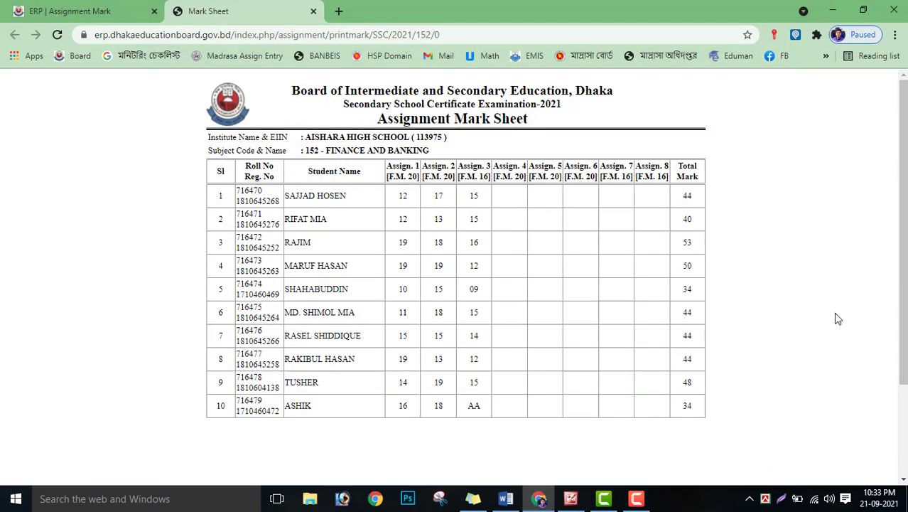
left_click(312, 13)
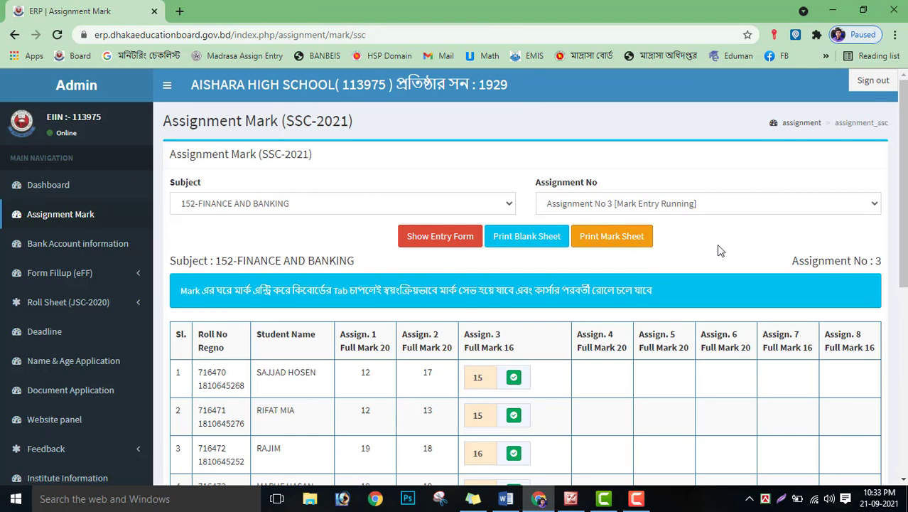
- Reload page 1 of the Assignment 3 mark table, review all ten rows and show the entry form again
scroll(497, 273, "down", 5)
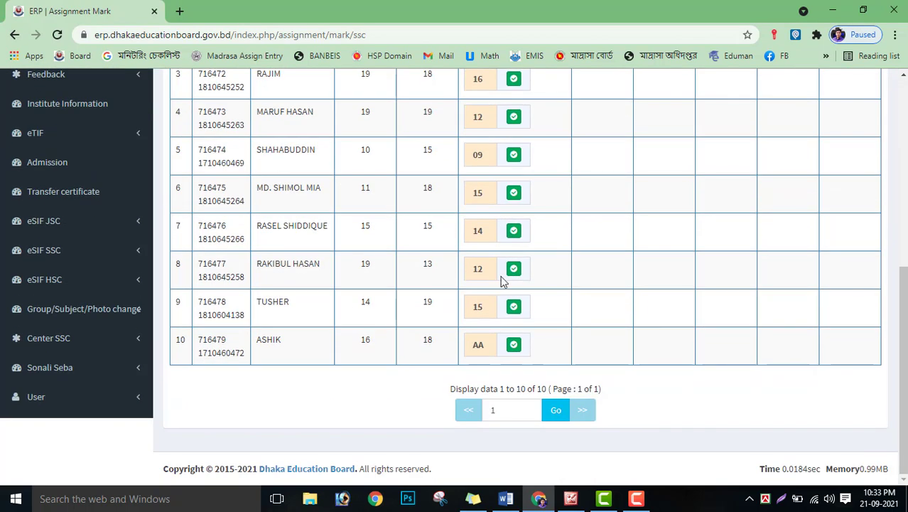
left_click(561, 418)
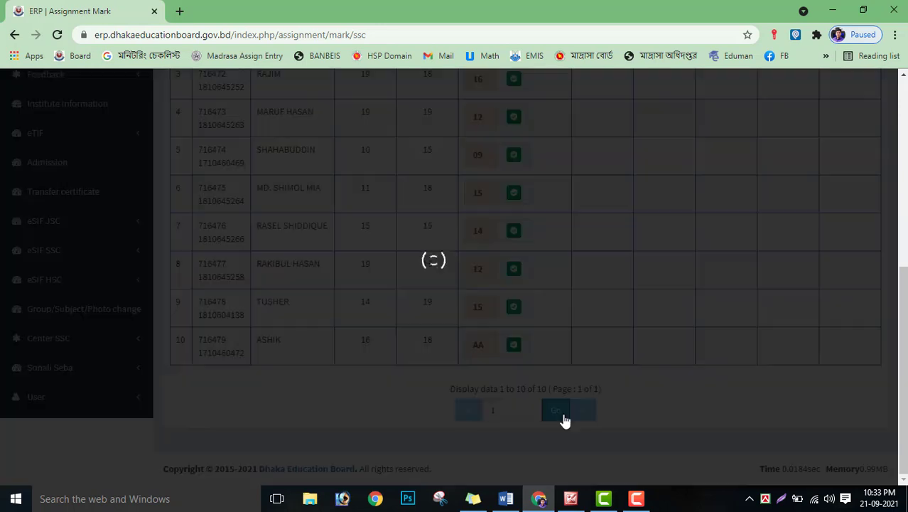
scroll(482, 318, "up", 3)
scroll(481, 318, "up", 3)
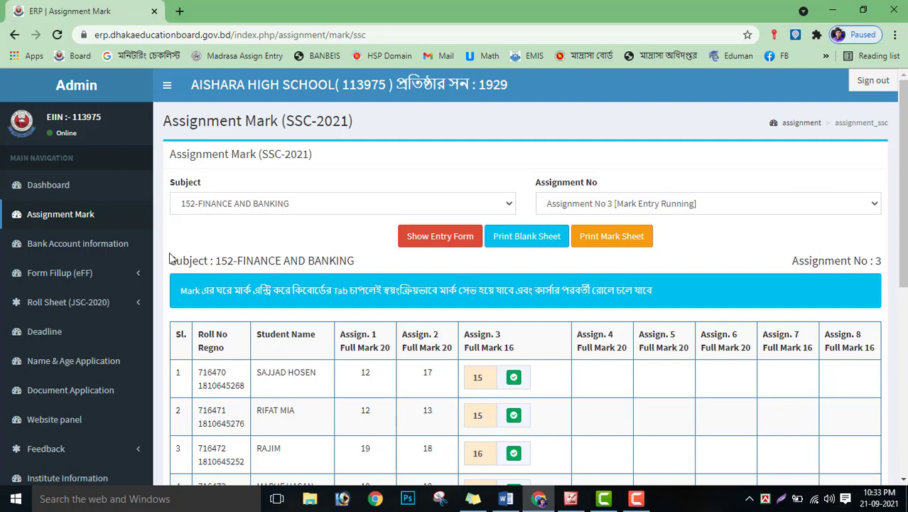
scroll(360, 244, "down", 5)
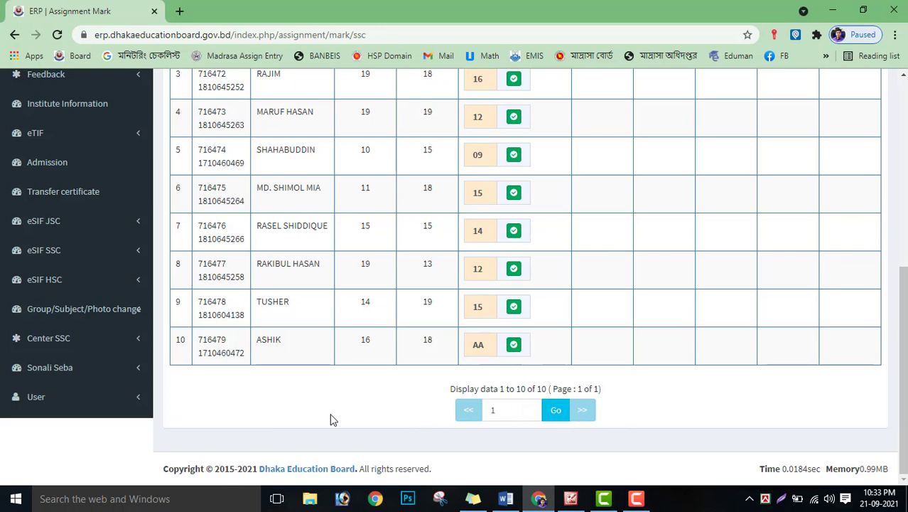
scroll(686, 421, "up", 2)
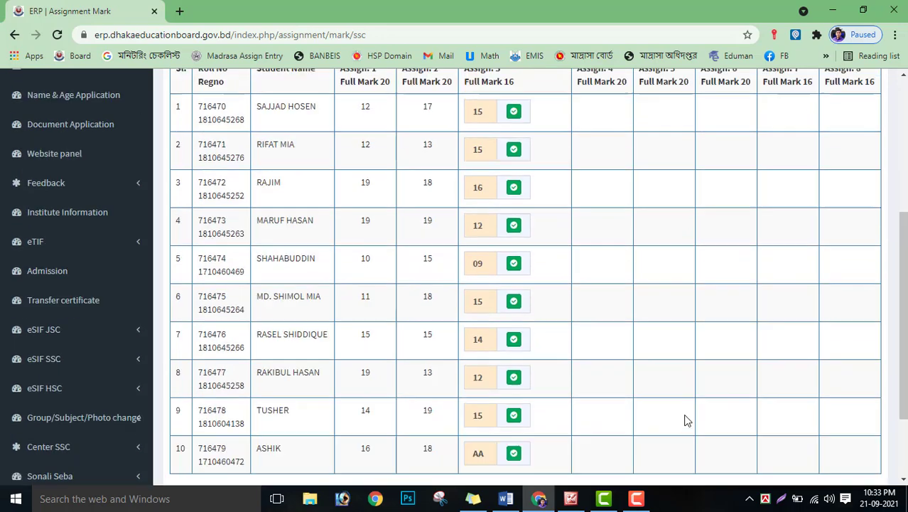
scroll(686, 420, "up", 5)
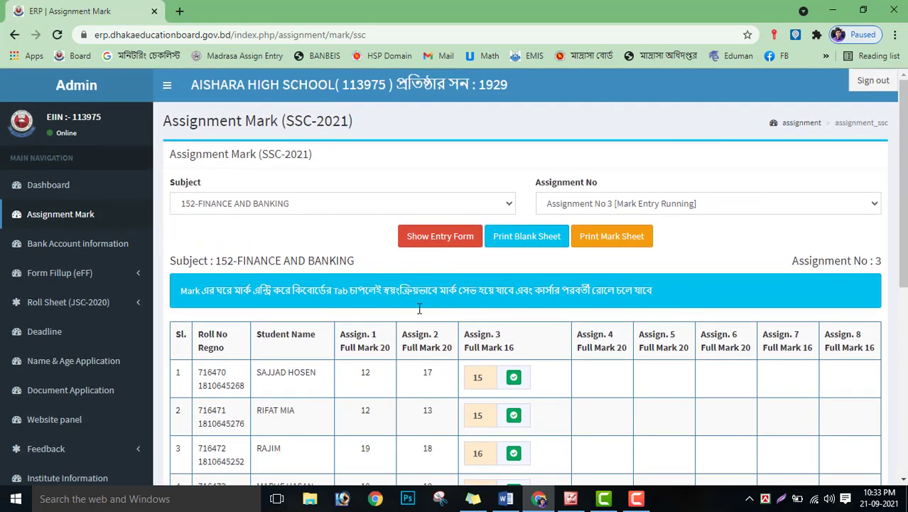
scroll(602, 241, "down", 3)
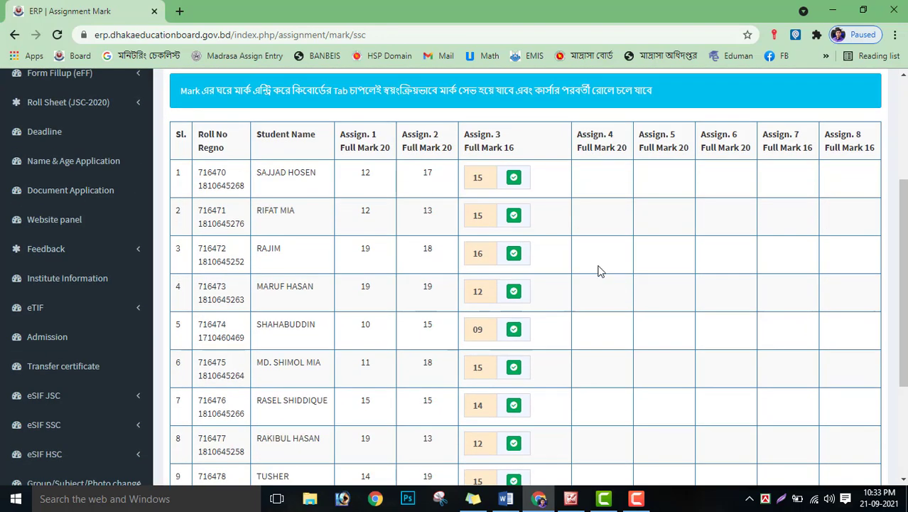
scroll(598, 270, "up", 3)
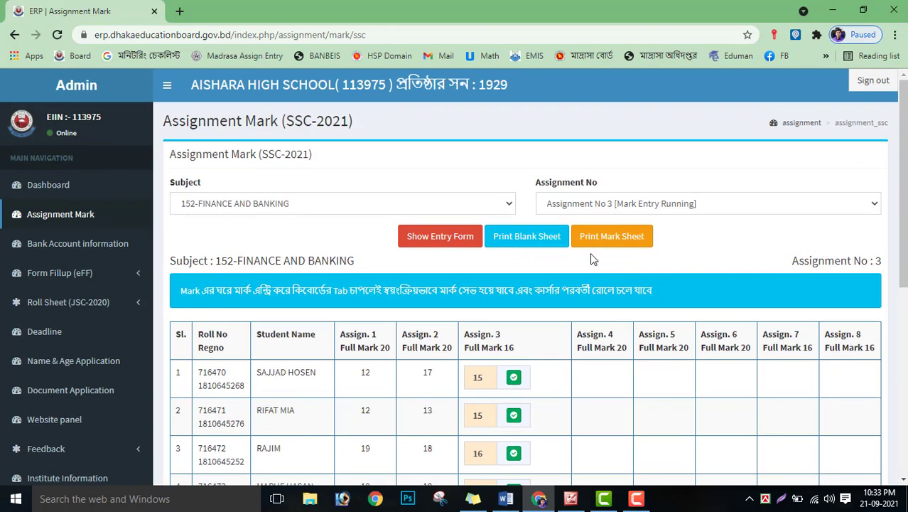
left_click(434, 236)
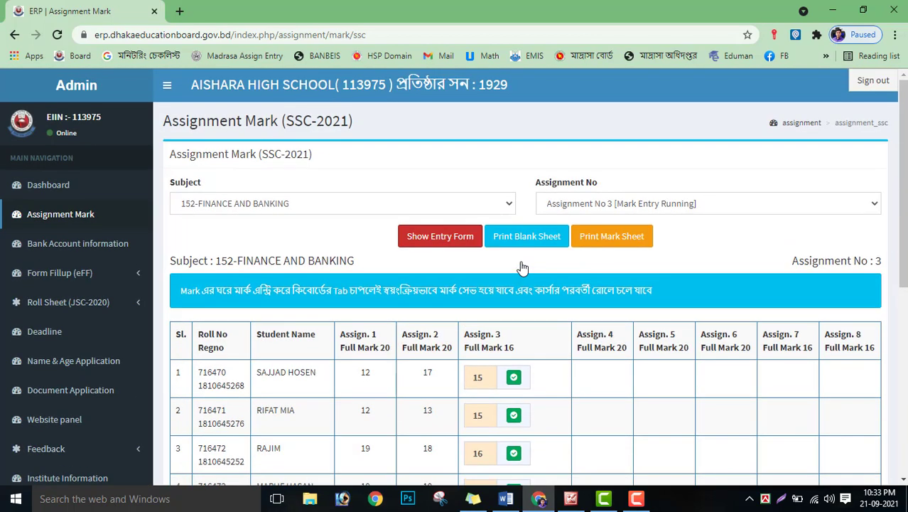
- Show the mark entry form for subject 146-ACCOUNTING, Assignment No 1, and look through its student rows
left_click(509, 206)
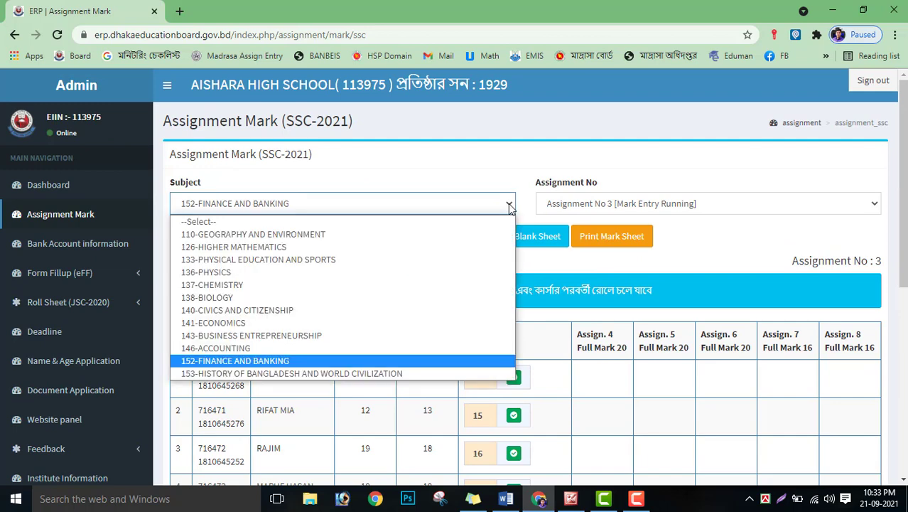
left_click(229, 347)
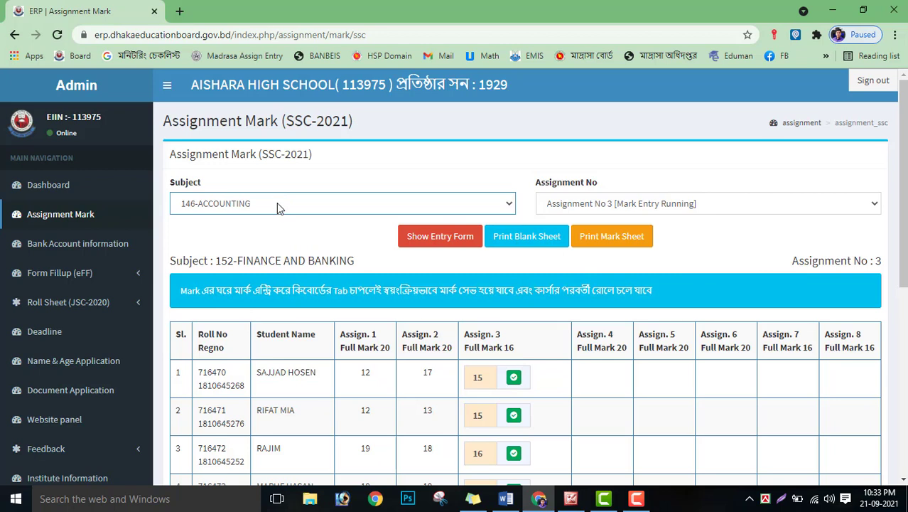
left_click(580, 204)
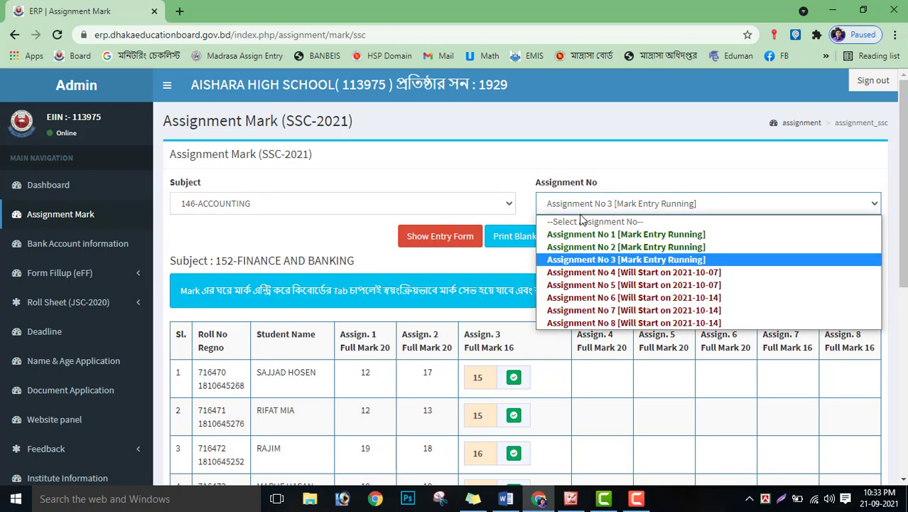
left_click(619, 234)
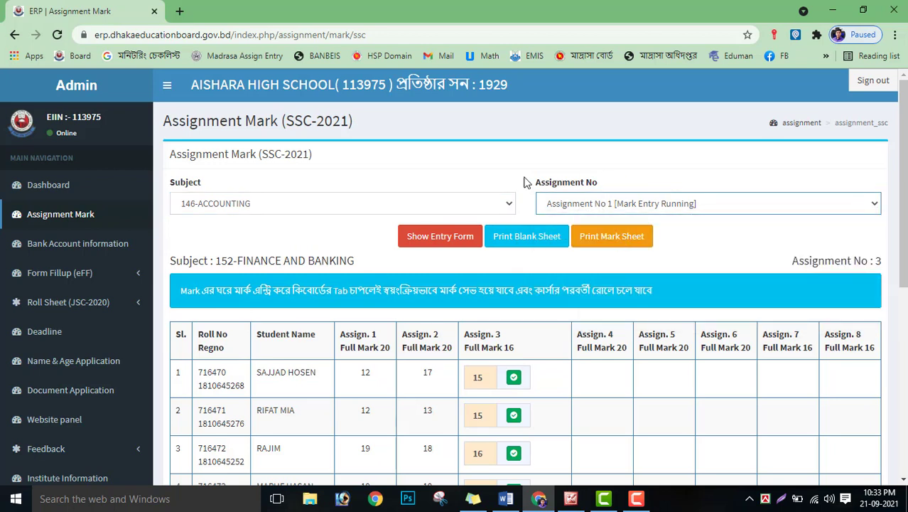
left_click(449, 242)
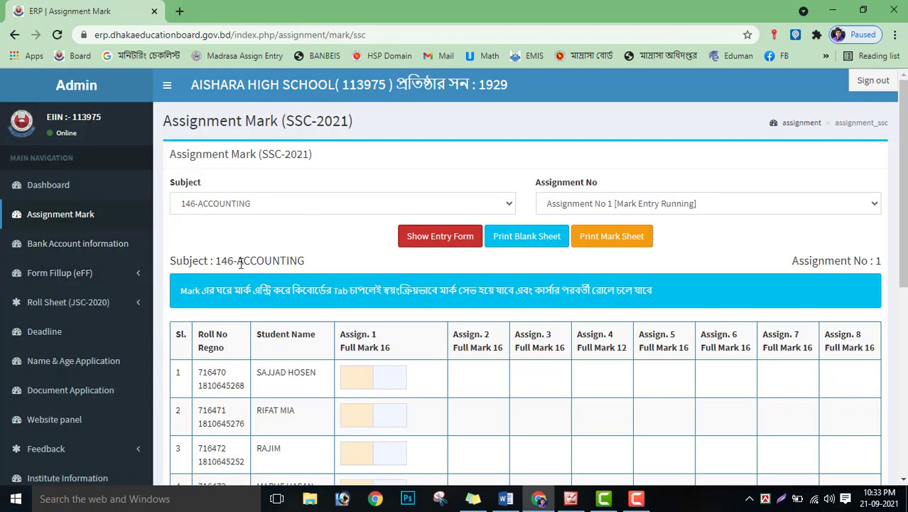
scroll(747, 270, "down", 5)
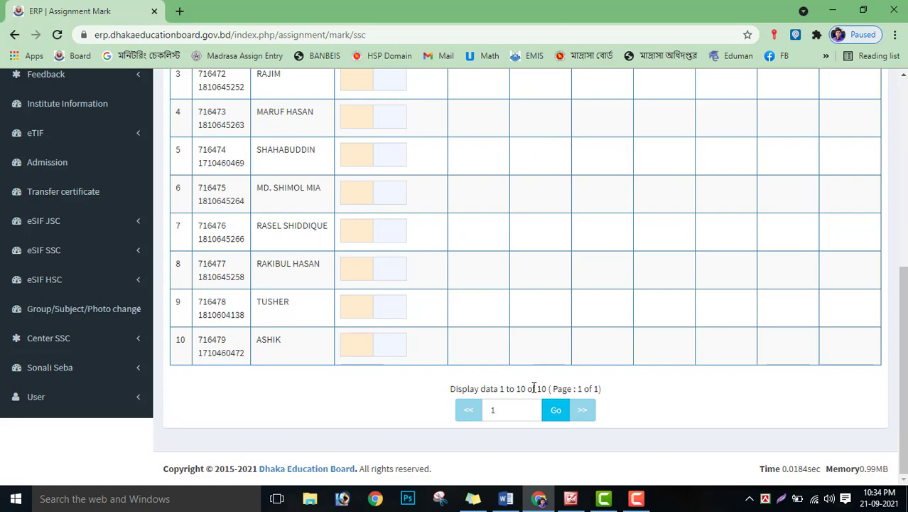
- Change the selected subject to 138-BIOLOGY for Assignment No 1
scroll(313, 299, "up", 5)
left_click(334, 204)
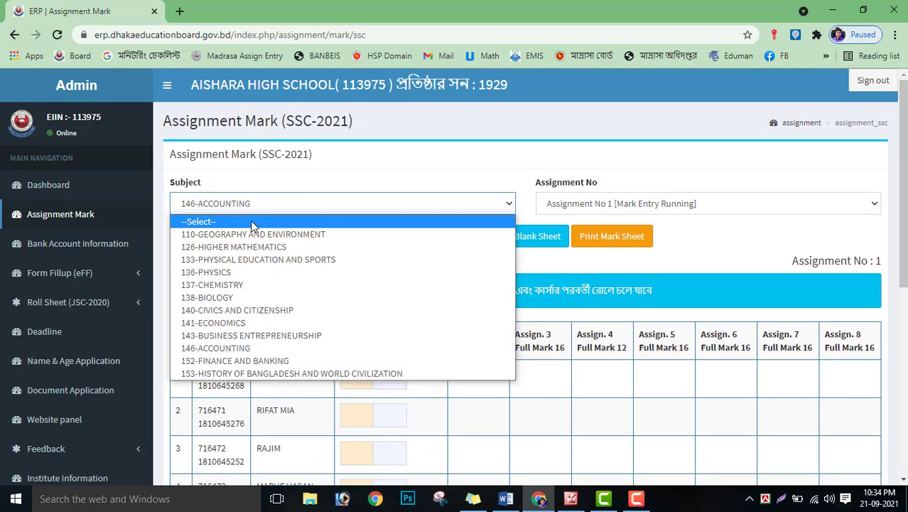
left_click(239, 297)
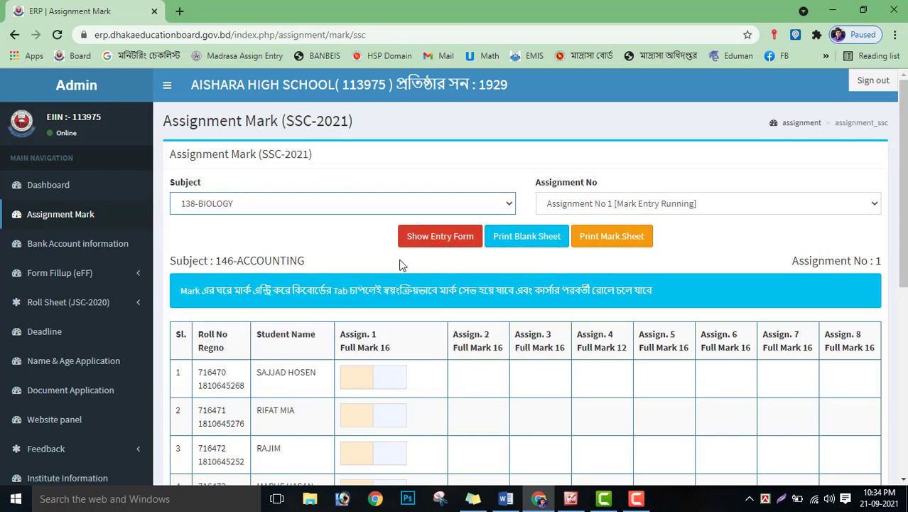
scroll(356, 320, "down", 4)
scroll(407, 265, "down", 2)
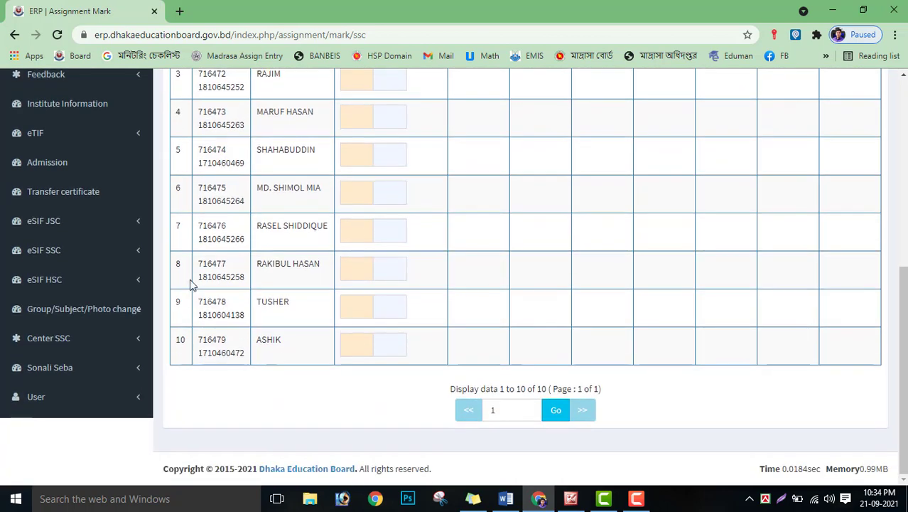
scroll(445, 352, "up", 5)
scroll(445, 352, "up", 1)
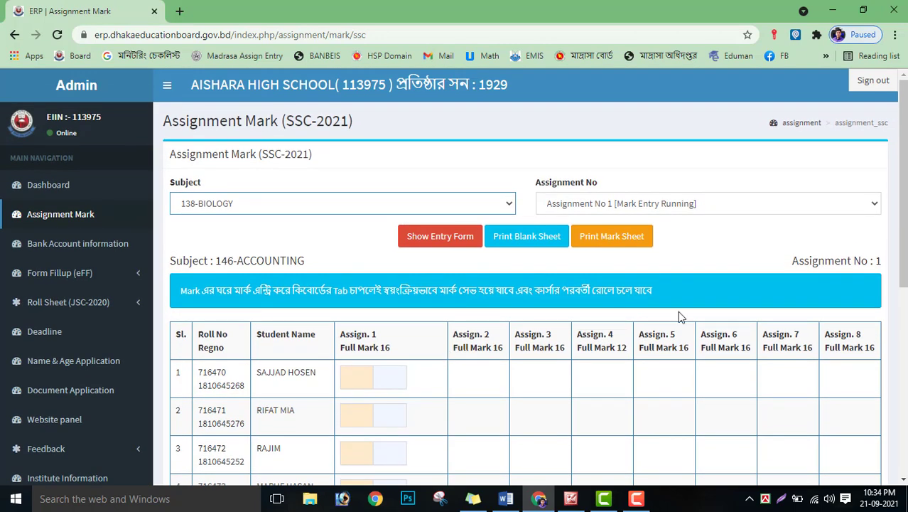
scroll(678, 310, "down", 6)
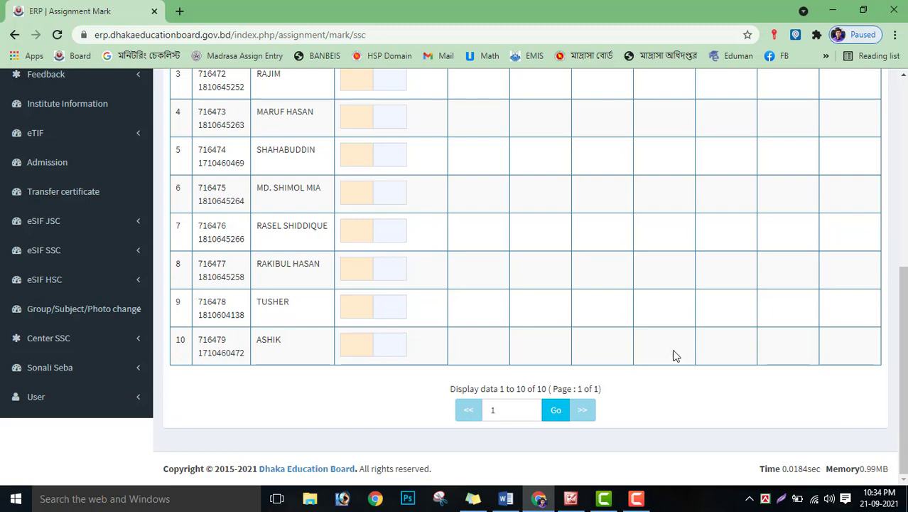
- Look through the list of available subjects and the student rows of the Accounting form for Assignment No 1
scroll(203, 227, "up", 5)
left_click(297, 207)
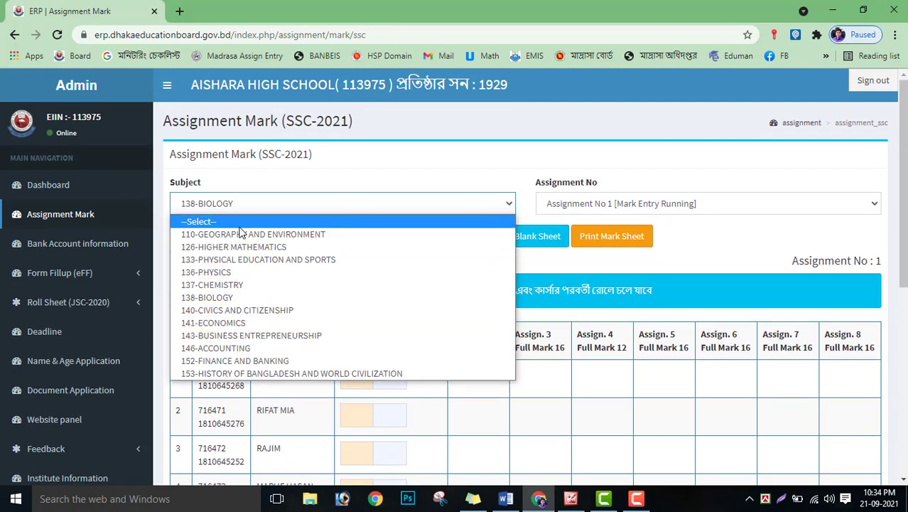
left_click(394, 167)
scroll(311, 199, "down", 5)
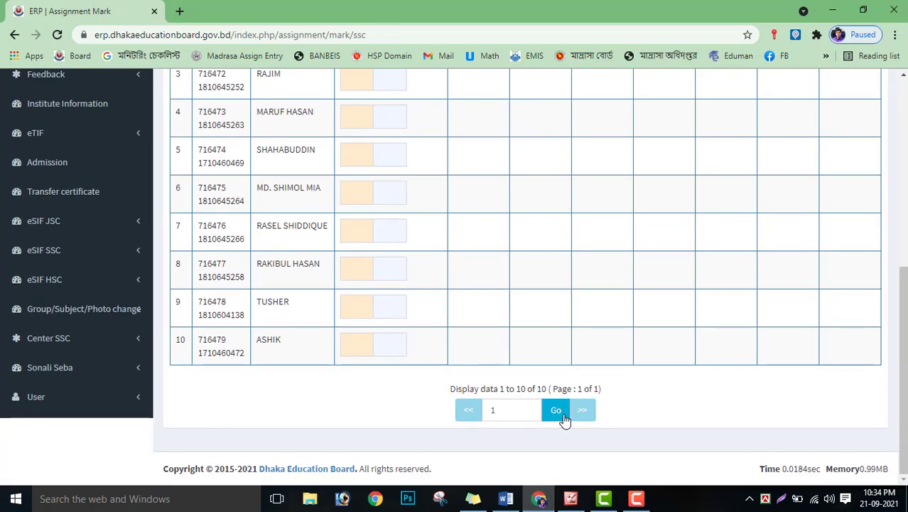
scroll(563, 420, "up", 5)
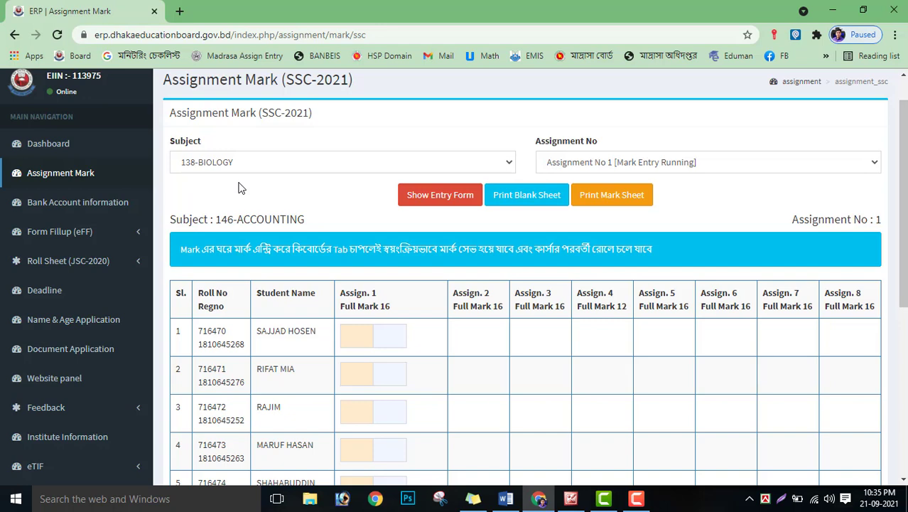
scroll(331, 234, "down", 5)
scroll(426, 284, "up", 1)
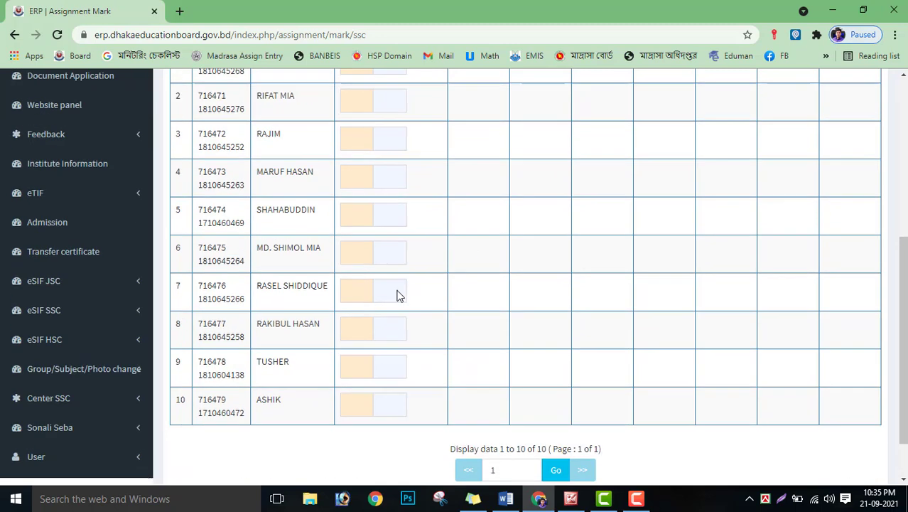
scroll(398, 295, "up", 5)
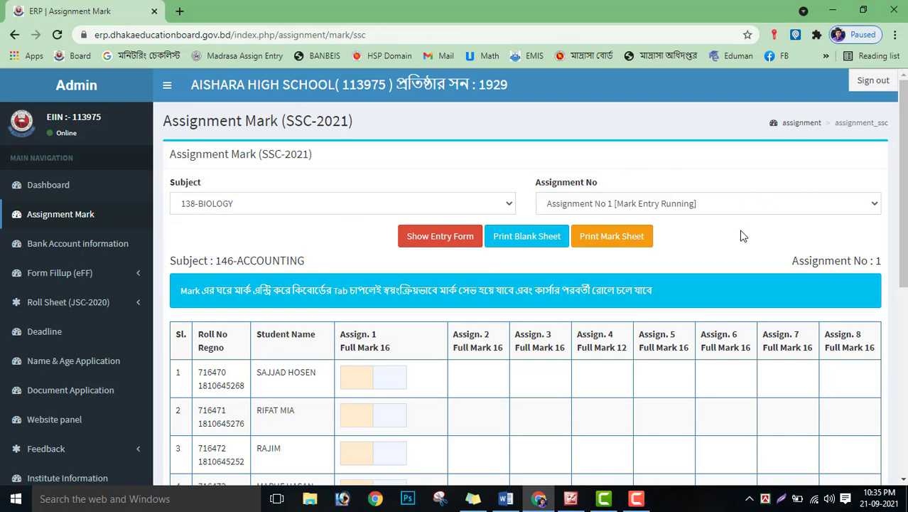
scroll(730, 237, "down", 5)
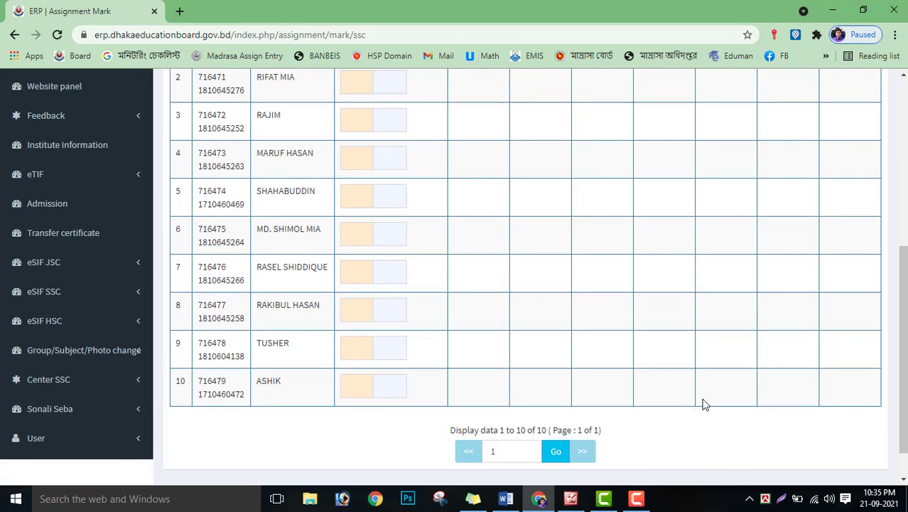
scroll(704, 404, "up", 5)
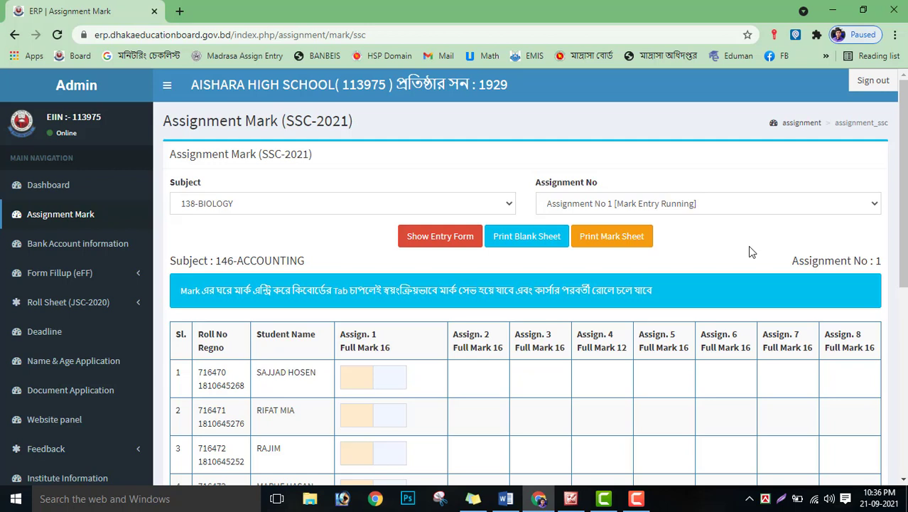
- Show the mark entry form for subject 152-FINANCE AND BANKING, Assignment No 1, and review the marks in all ten rows
left_click(335, 205)
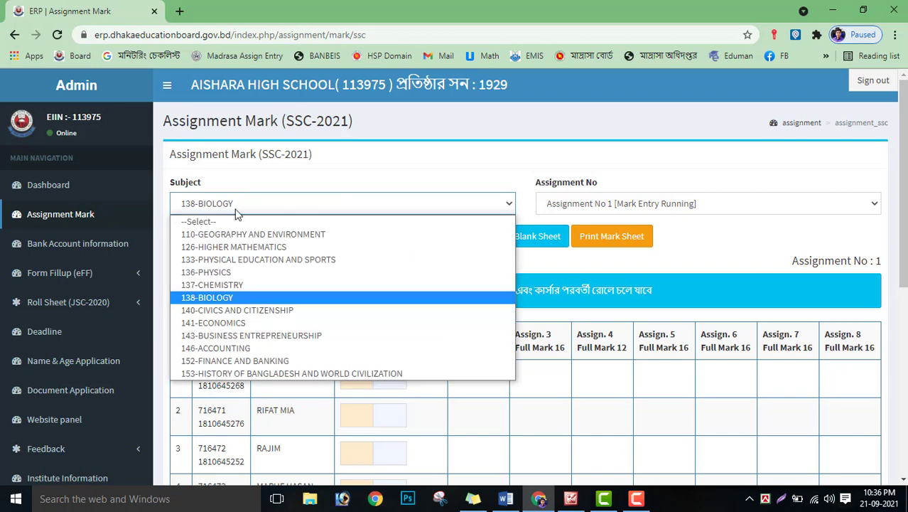
left_click(230, 361)
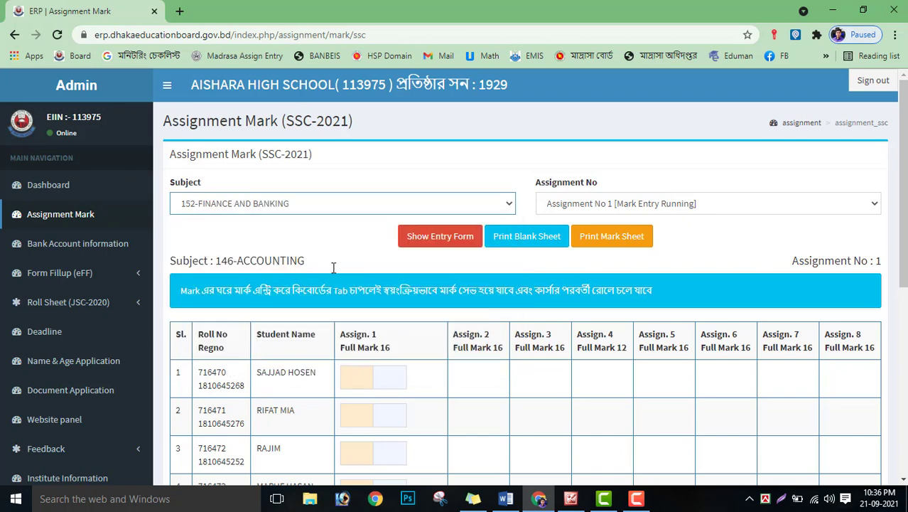
left_click(623, 209)
left_click(604, 236)
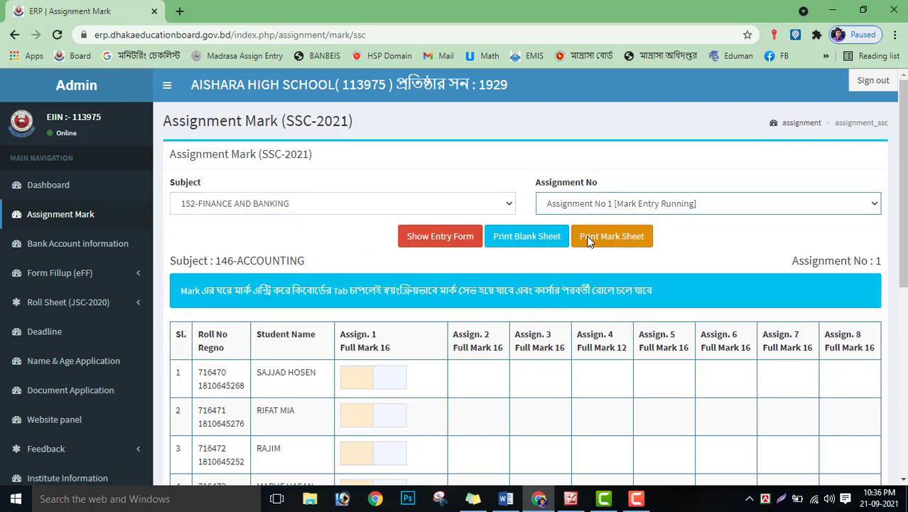
left_click(444, 237)
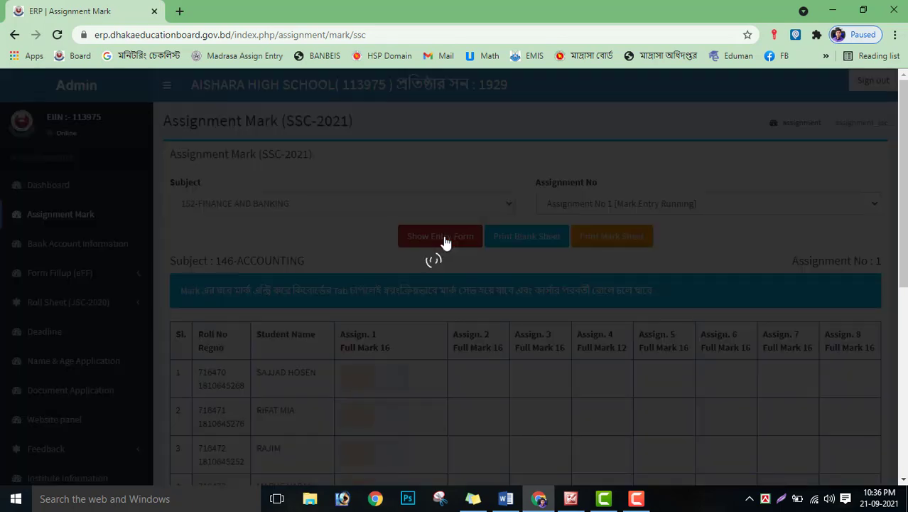
scroll(444, 239, "down", 10)
scroll(444, 239, "up", 10)
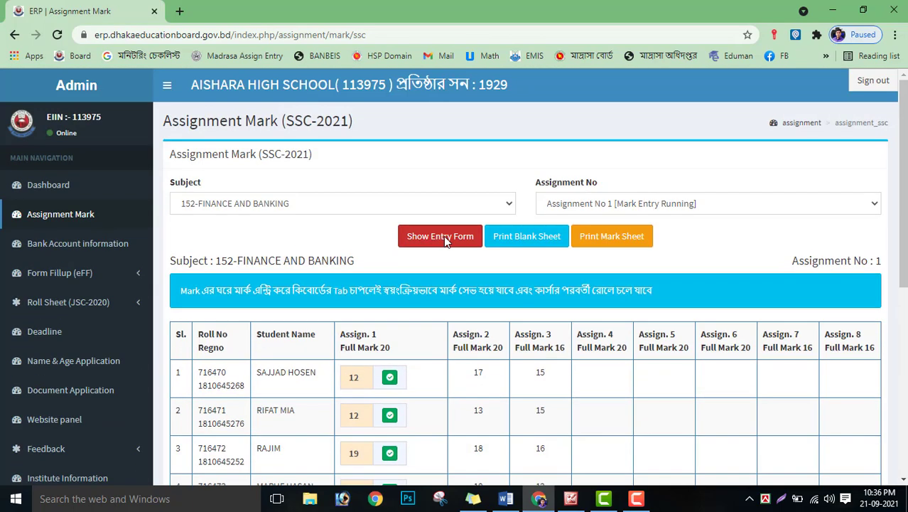
scroll(523, 269, "down", 5)
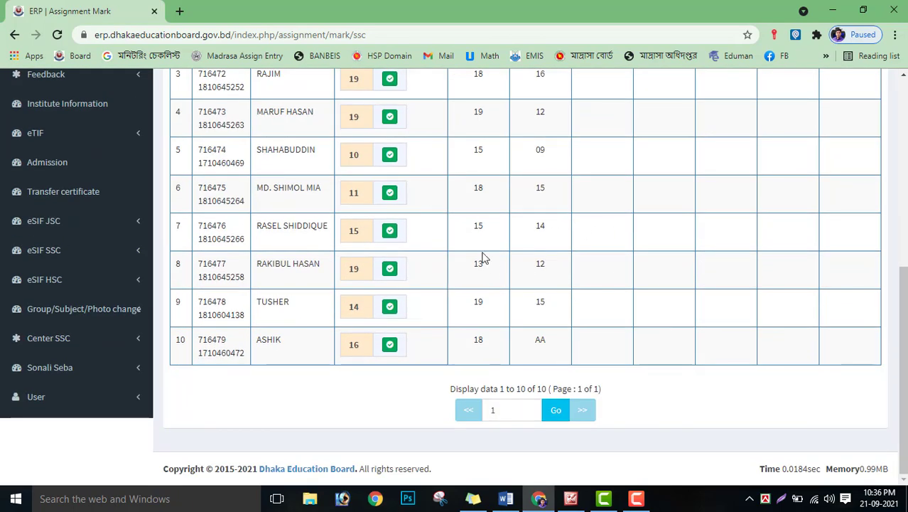
scroll(458, 282, "up", 5)
scroll(588, 334, "down", 5)
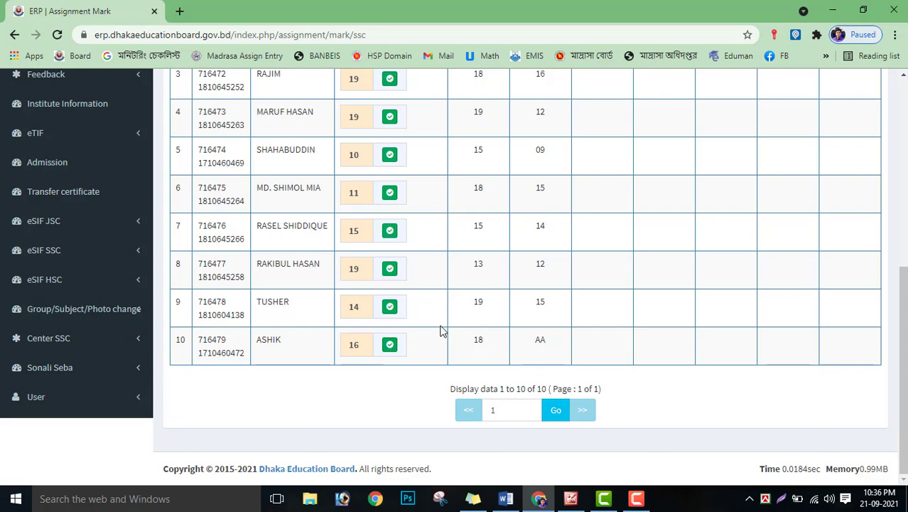
scroll(441, 331, "up", 5)
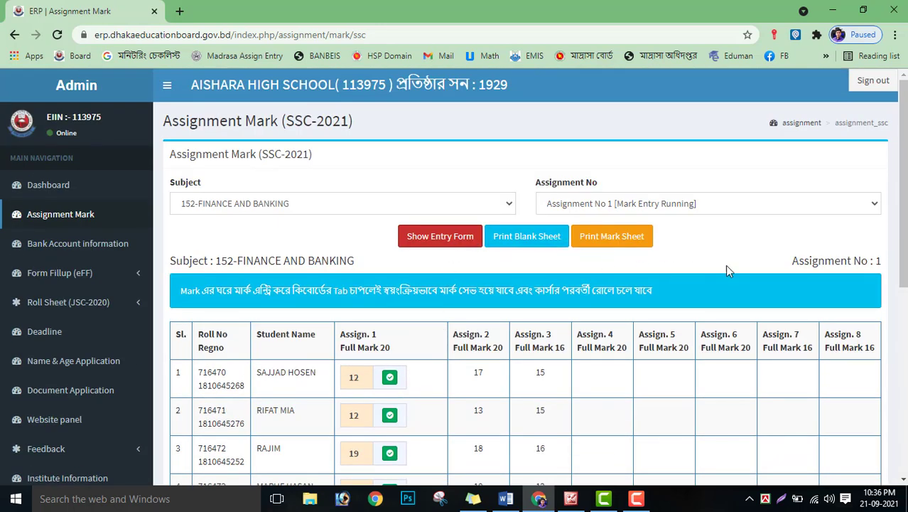
- Show the mark entry form for subject 146-ACCOUNTING with Assignment No 1
left_click(366, 202)
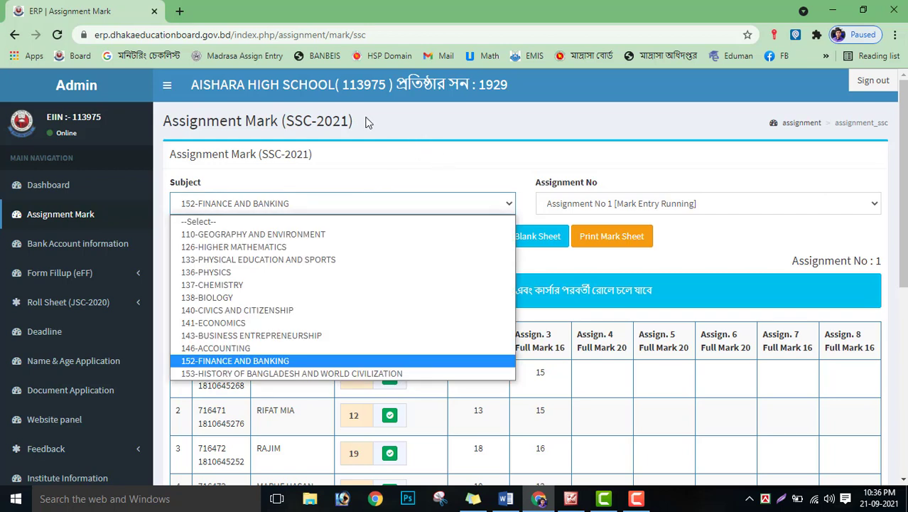
left_click(235, 348)
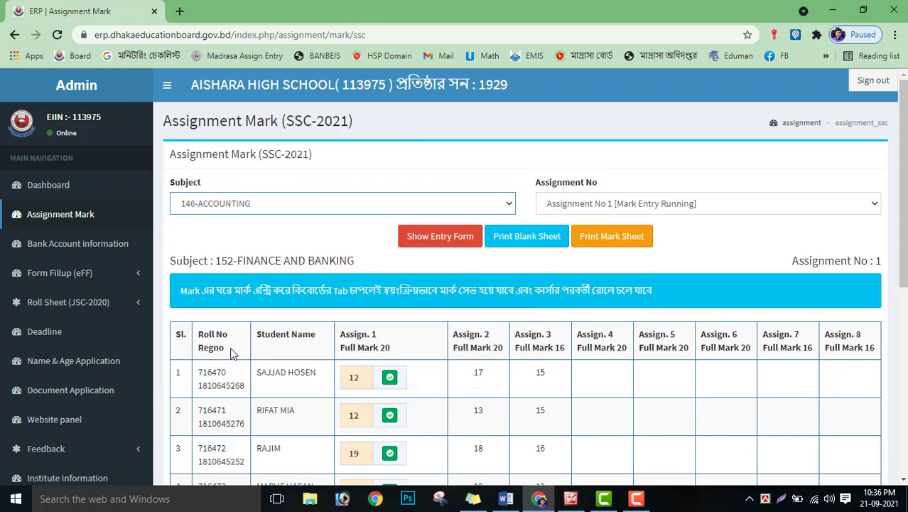
left_click(459, 236)
- Enter Accounting Assignment 1 marks of 12 in row 1 and 15 in row 2, first trying 20 in row 2
left_click(363, 376)
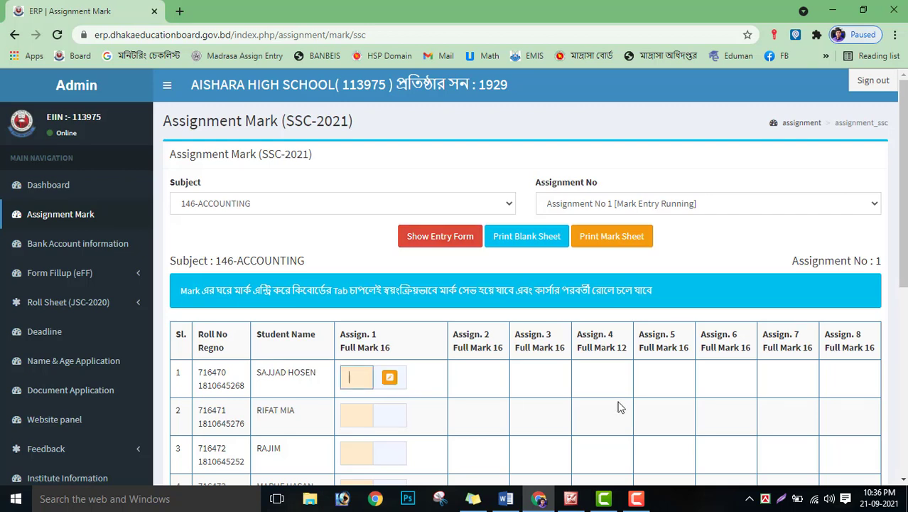
type("12")
key("Tab")
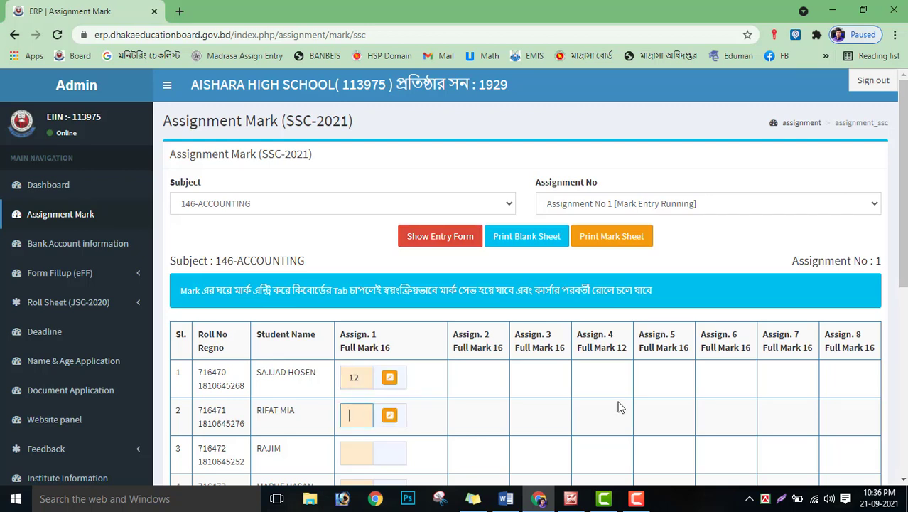
type("20")
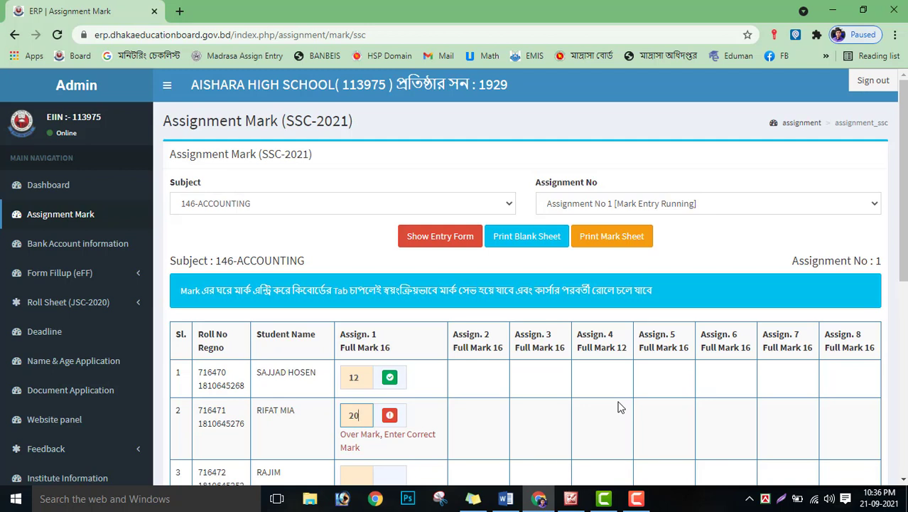
key("BackSpace")
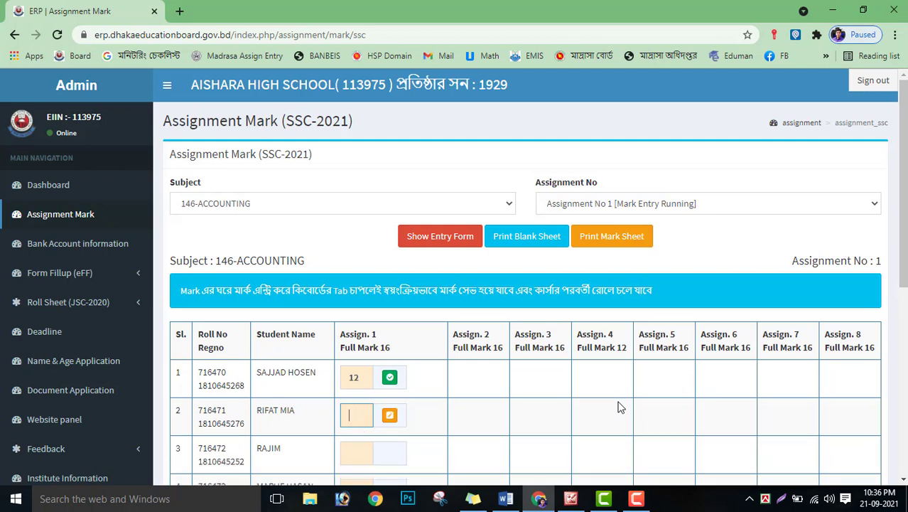
type("15")
key("Tab")
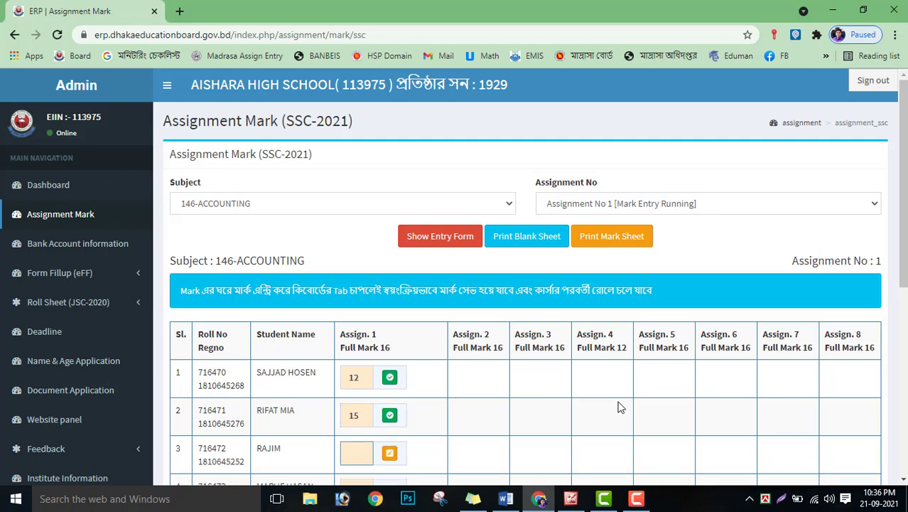
- Enter Assignment 1 marks of 13 in row 3 and 10 in row 4, and skip row 5 without a mark
type("13")
key("Tab")
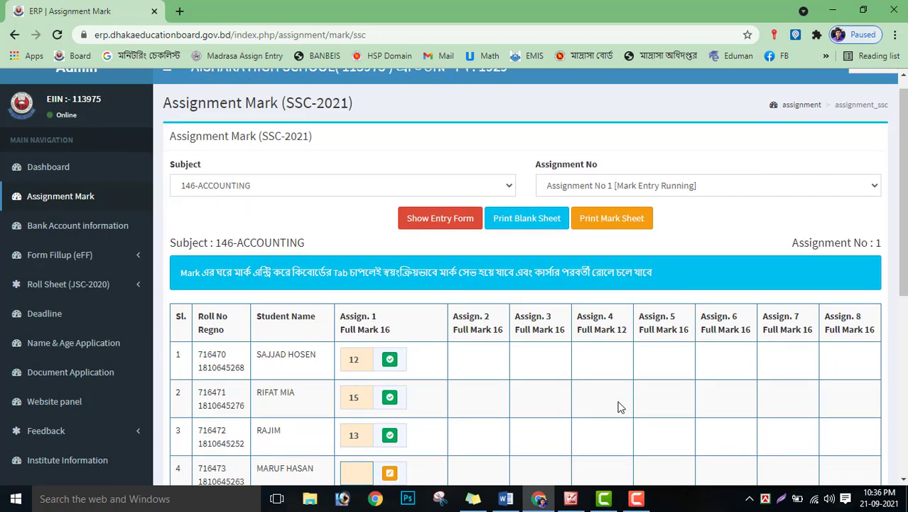
key("Tab")
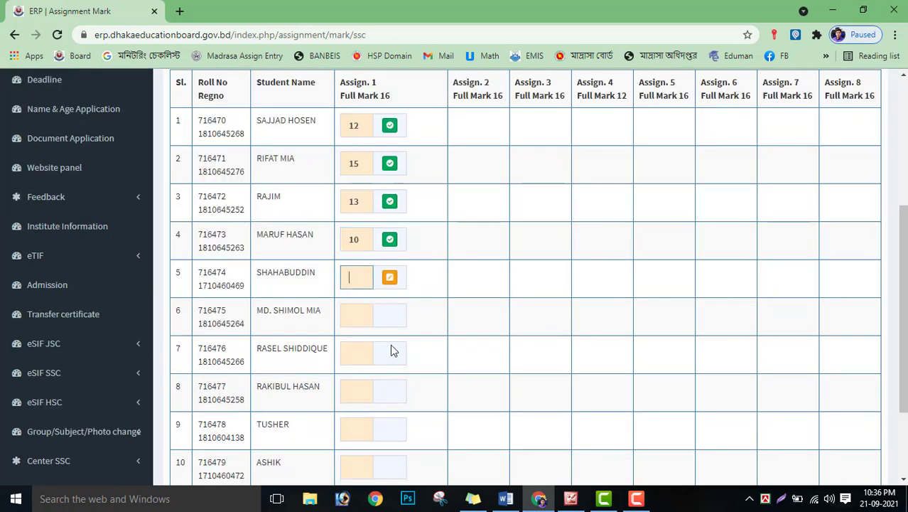
key("Tab")
- Return to the skipped row 5 and enter an Assignment 1 mark of 11, then 10 in row 6
scroll(402, 341, "down", 3)
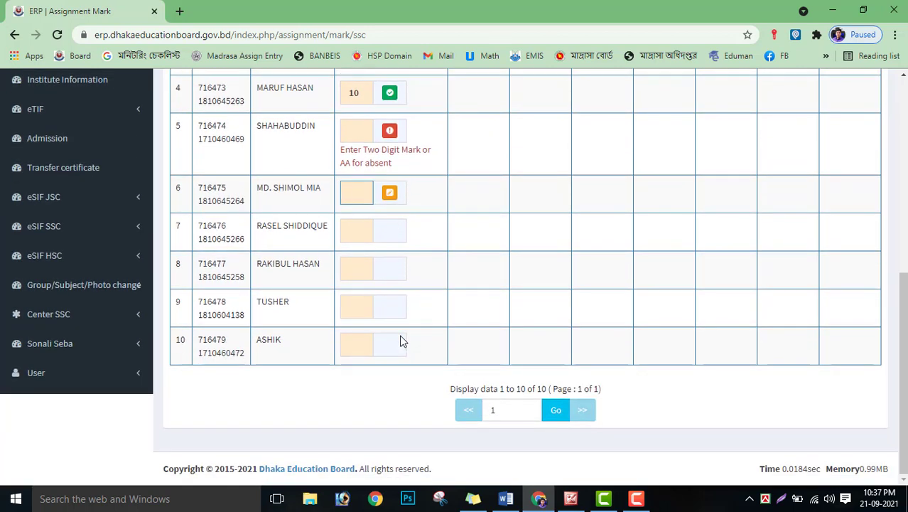
scroll(547, 327, "up", 4)
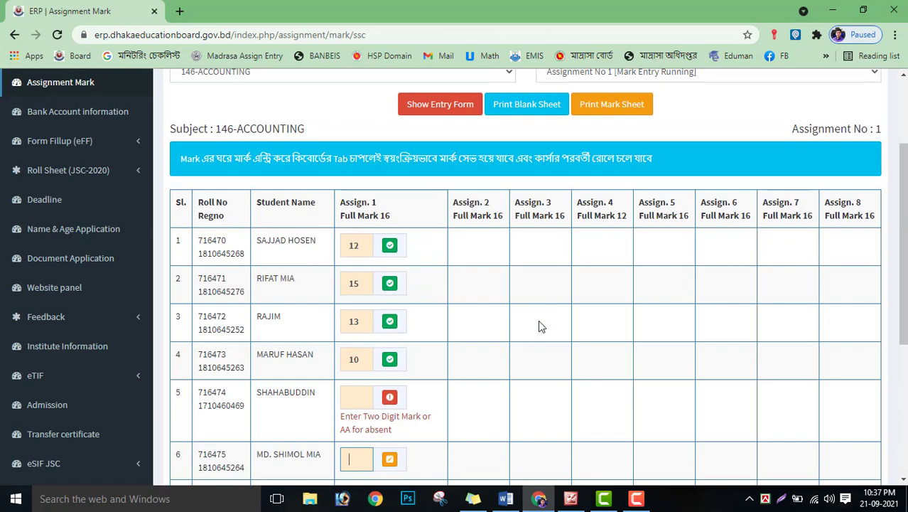
scroll(538, 320, "down", 4)
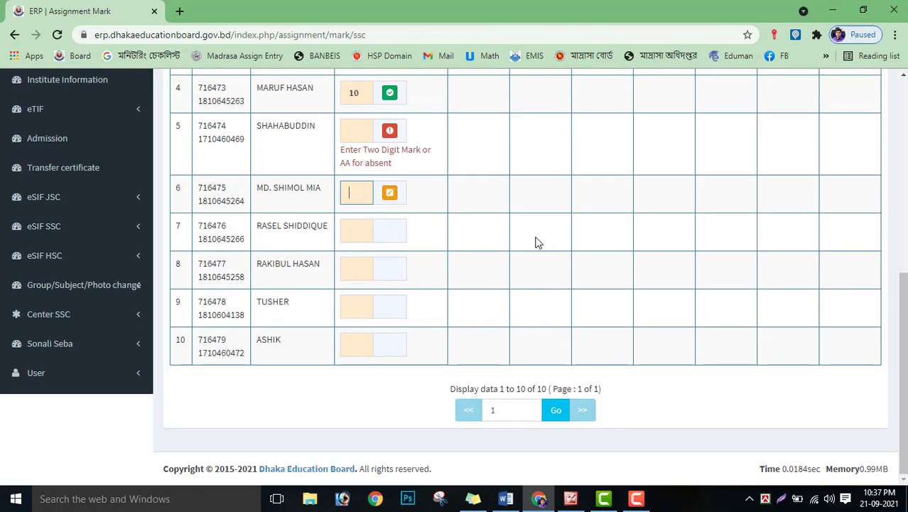
scroll(538, 242, "up", 3)
left_click(356, 328)
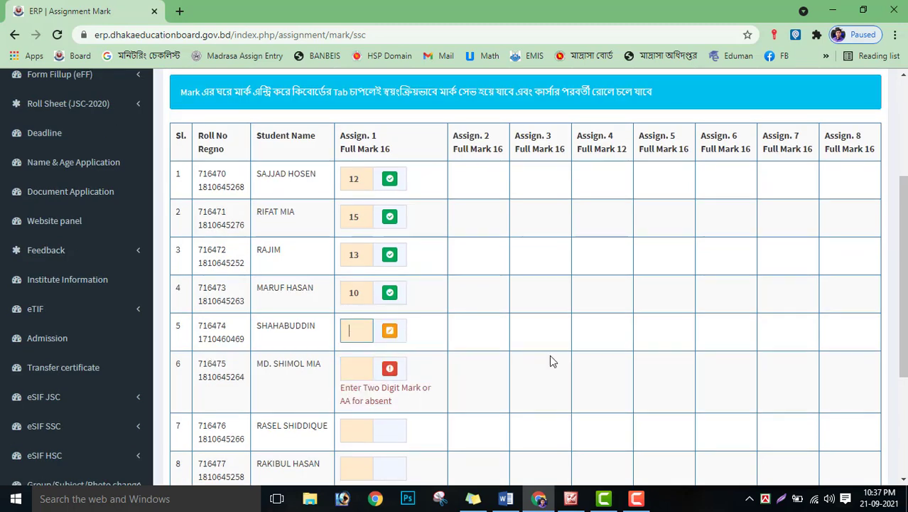
type("11")
key("Tab")
type("10")
key("Tab")
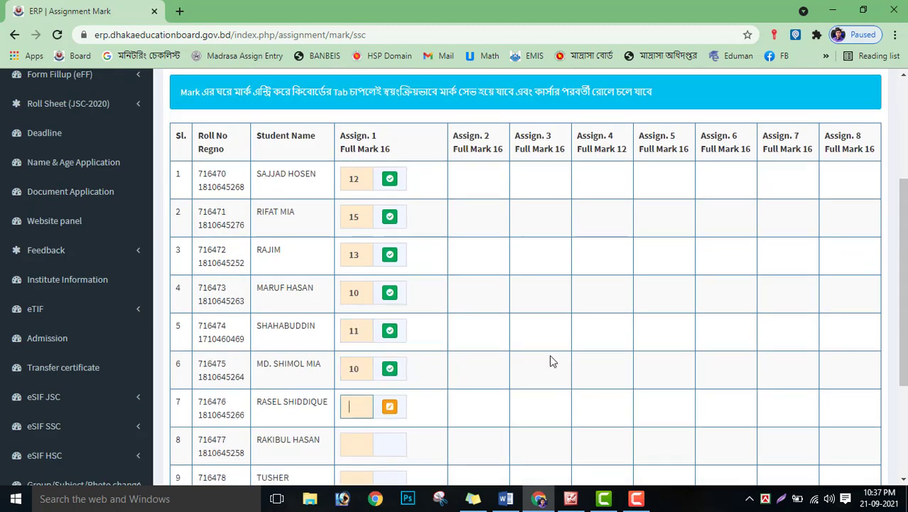
- Enter Assignment 1 marks of 12, 14, 15 and 13 in rows 7 to 10, save them and review the whole table
type("12")
key("Tab")
type("14")
key("Tab")
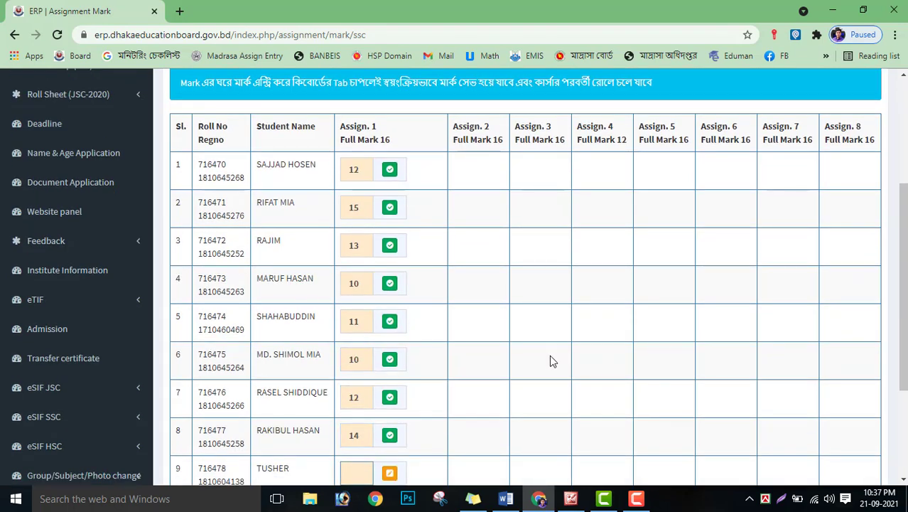
type("15")
key("Tab")
type("13")
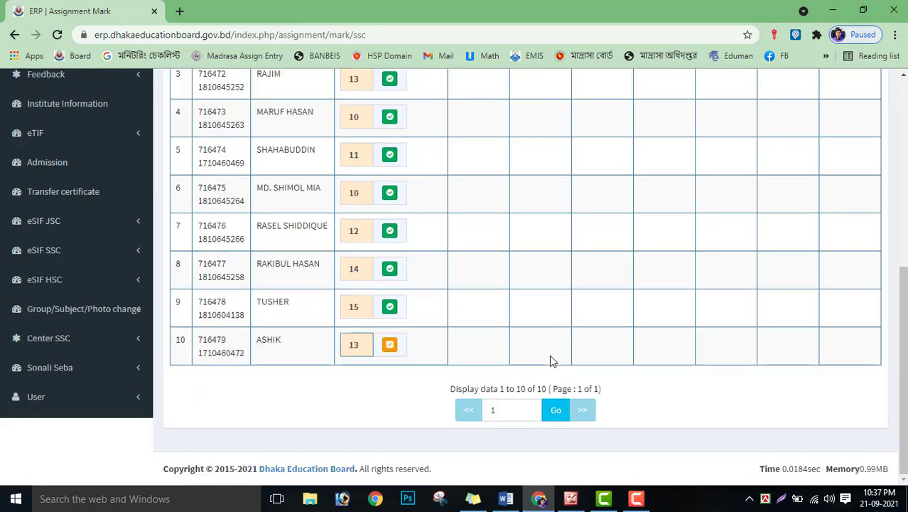
left_click(487, 308)
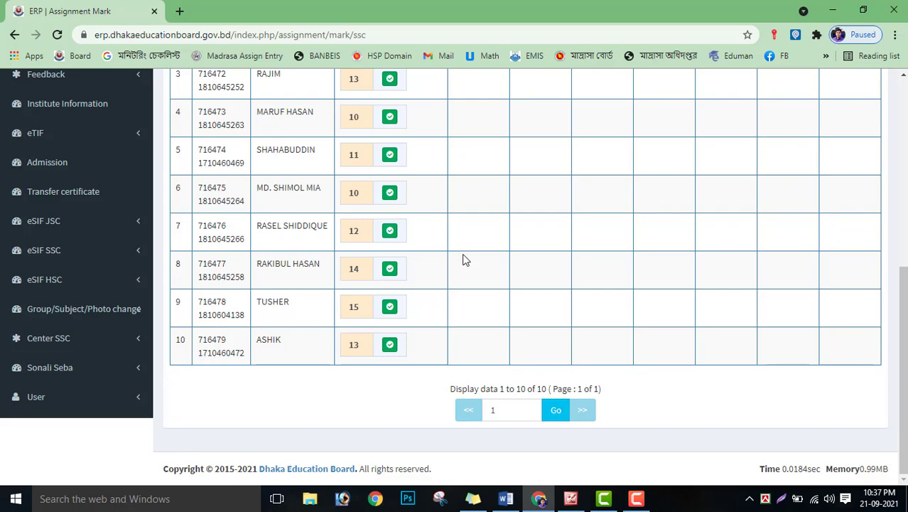
scroll(484, 277, "up", 5)
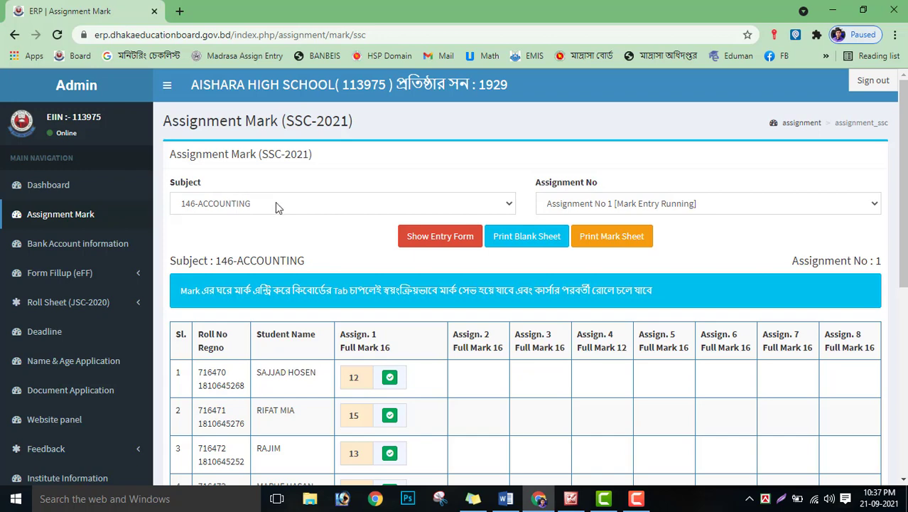
scroll(285, 213, "down", 5)
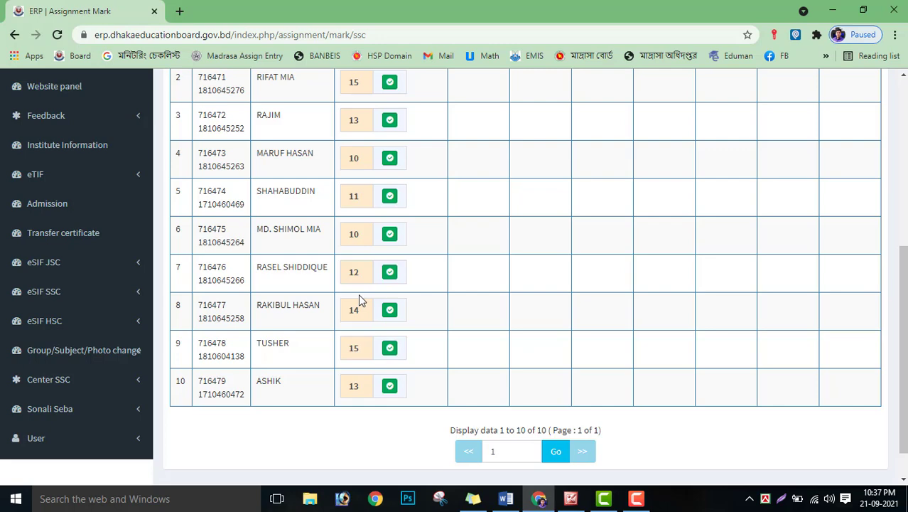
scroll(358, 300, "up", 5)
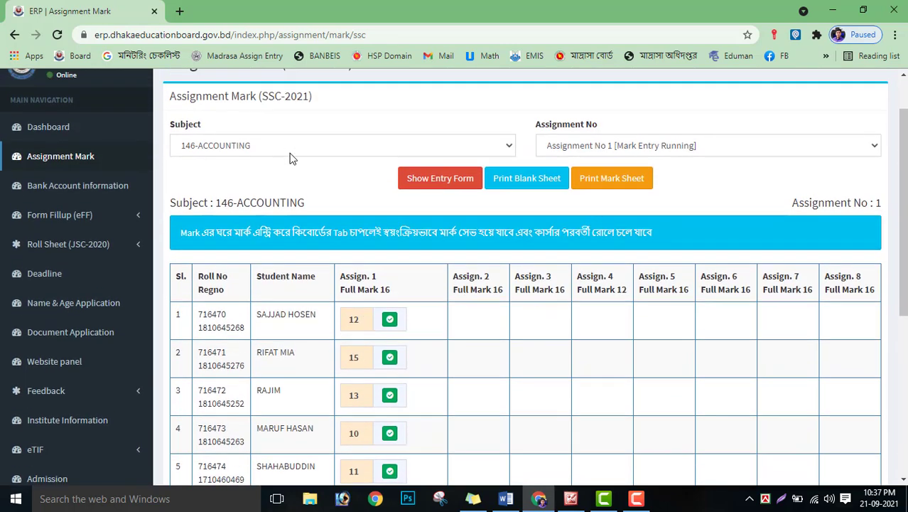
- Open the mark entry form for subject 152-FINANCE AND BANKING, Assignment No 1
scroll(290, 158, "up", 1)
left_click(250, 204)
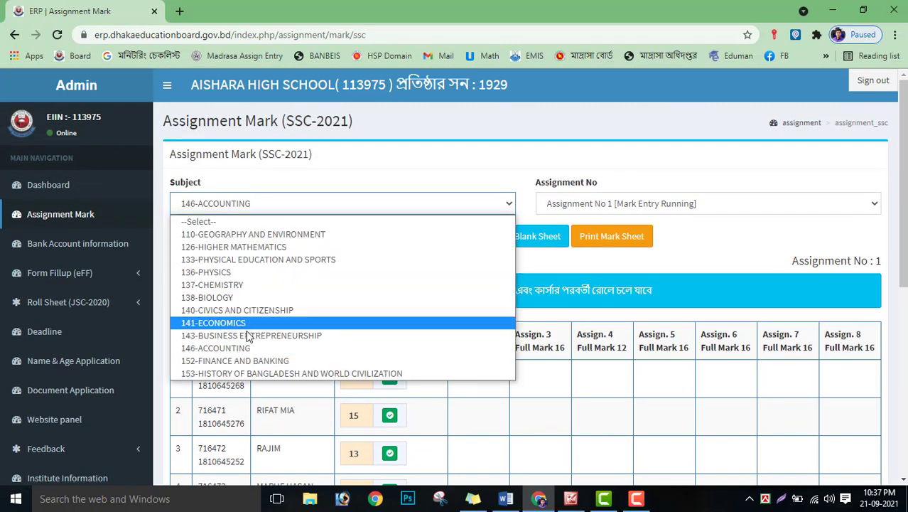
left_click(247, 363)
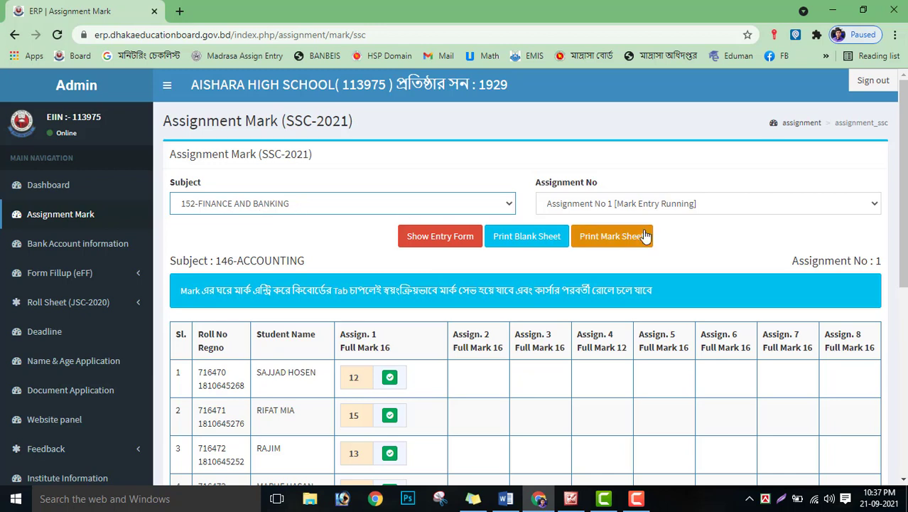
left_click(633, 207)
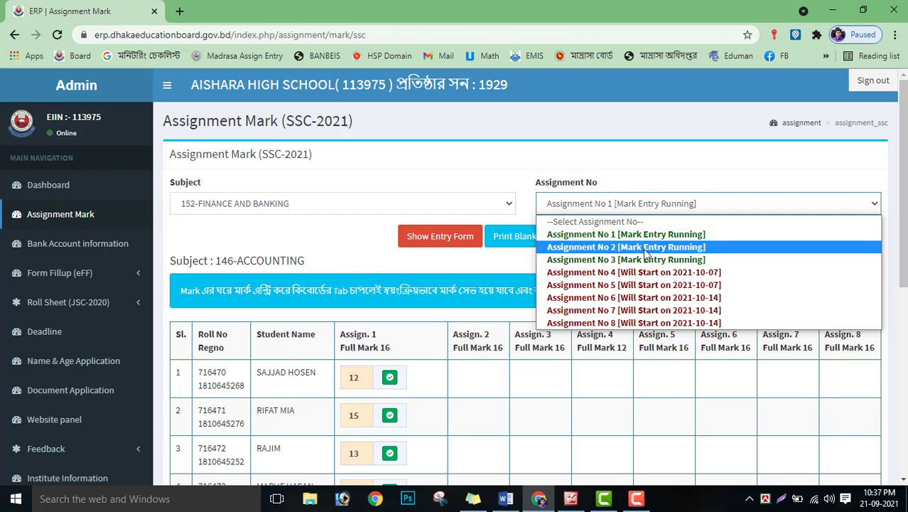
left_click(602, 235)
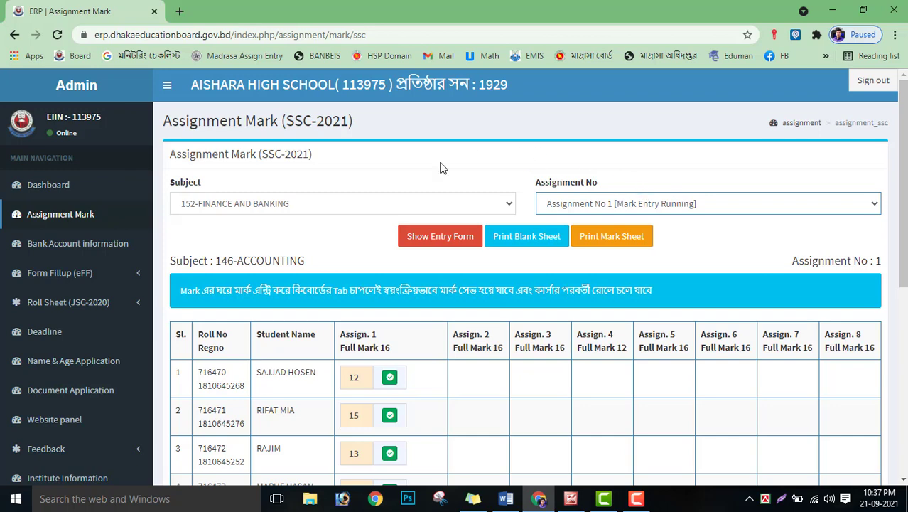
left_click(439, 245)
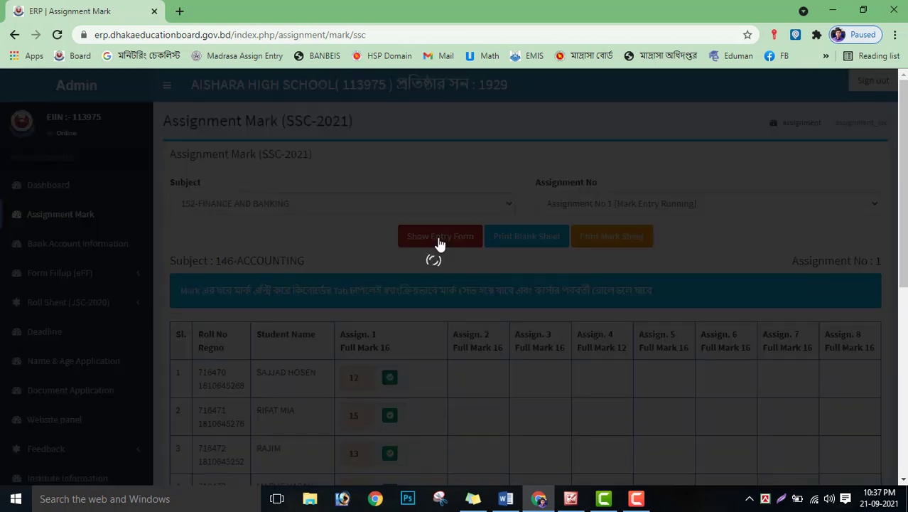
- Set the Assignment 1 mark in row 5 to 15 and save it
scroll(439, 241, "down", 6)
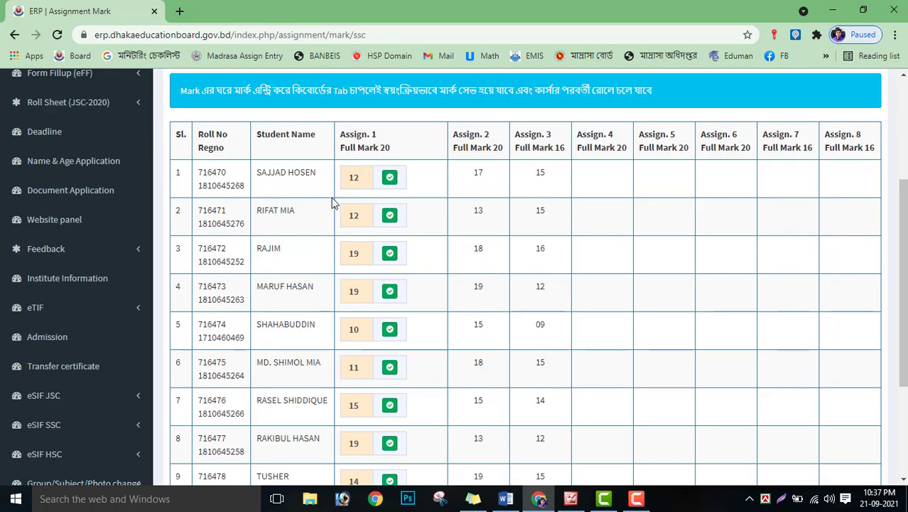
scroll(369, 305, "up", 5)
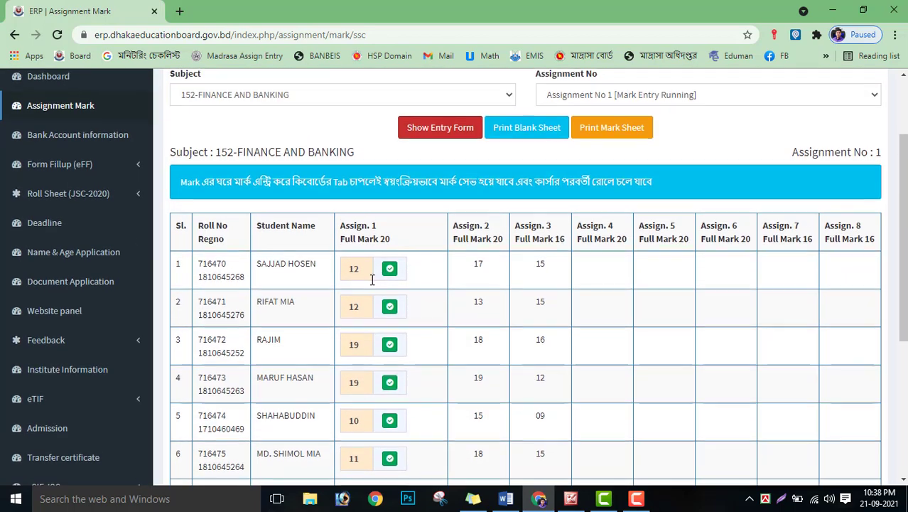
scroll(422, 270, "down", 2)
left_click(370, 289)
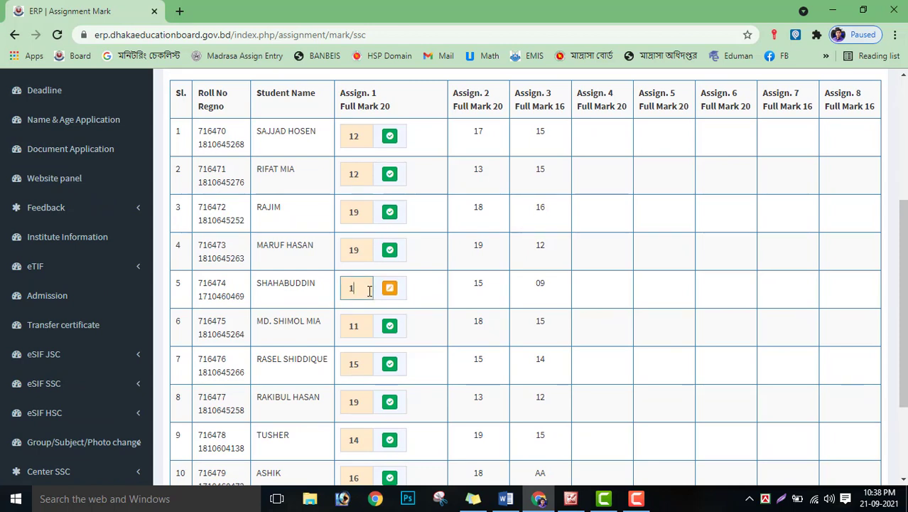
type("5")
key("Return")
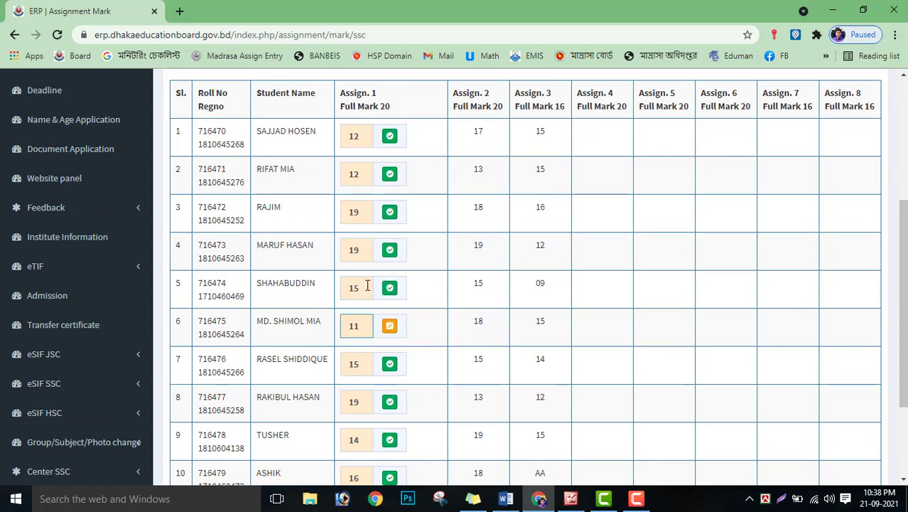
- Set the Assignment 1 mark in row 5 to 10 and save it, leaving rows 6 and 7 as they are
left_click(367, 285)
key("BackSpace")
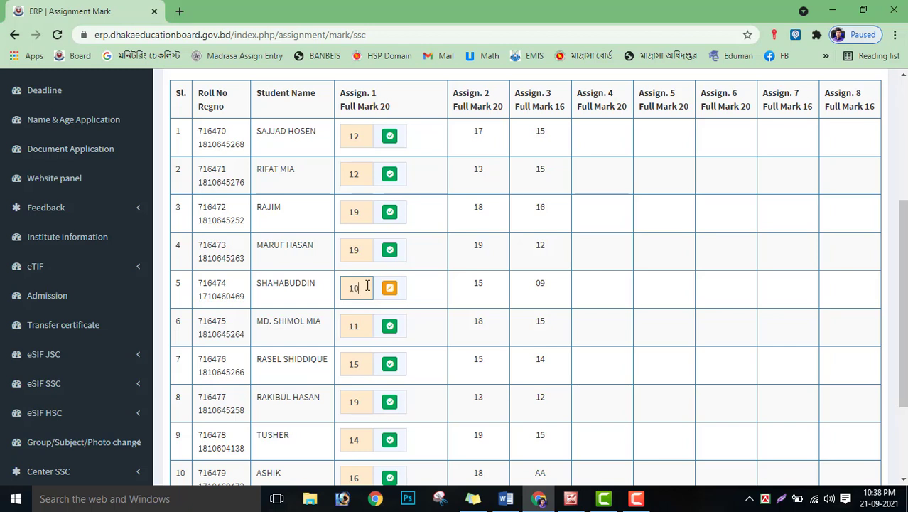
type("0")
key("Return")
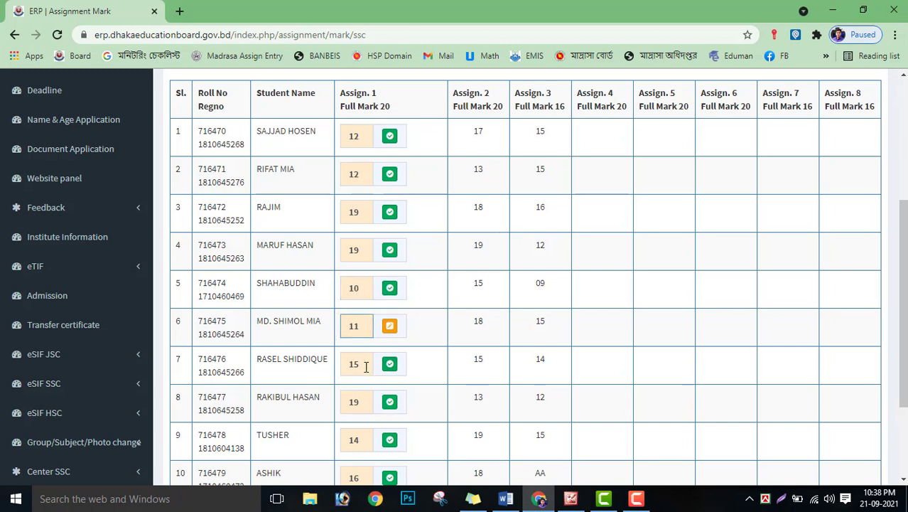
left_click(366, 367)
left_click(429, 368)
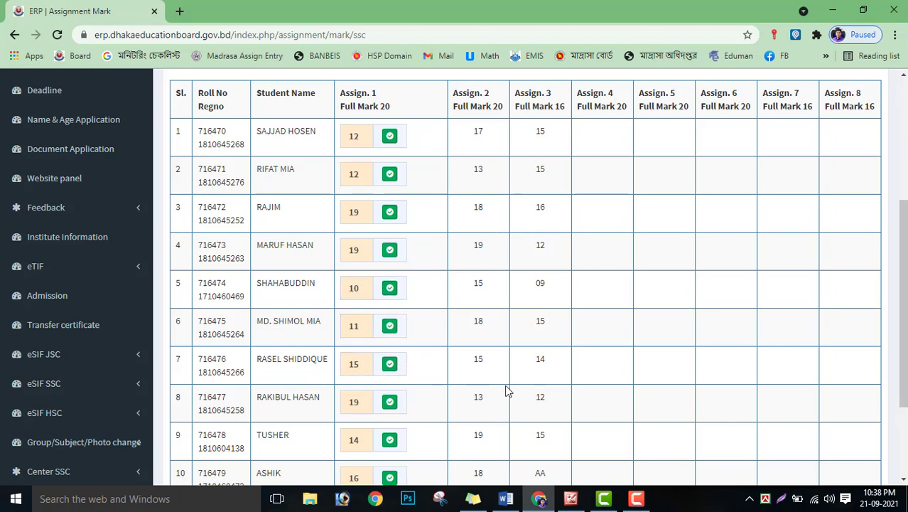
- Examine the Finance and Banking marks of all ten students across Assignments 1 to 3, including any absent entries
scroll(391, 248, "down", 2)
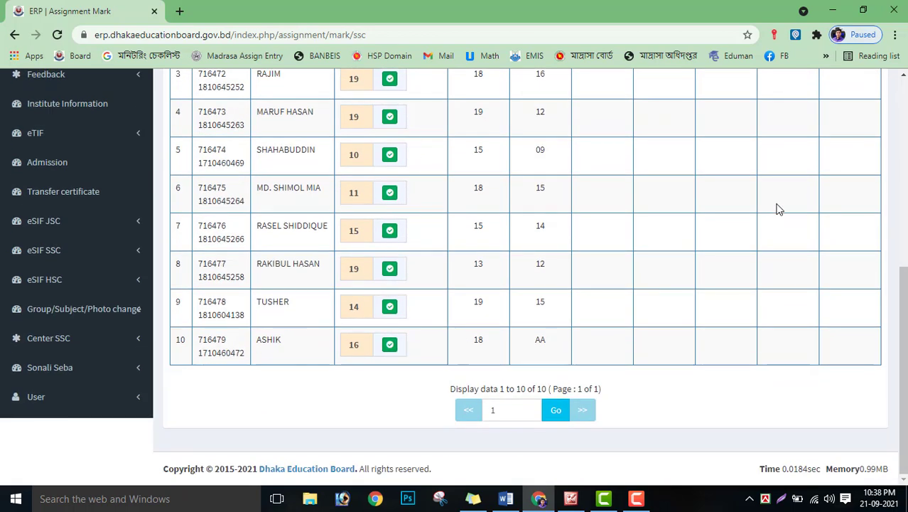
scroll(746, 193, "up", 5)
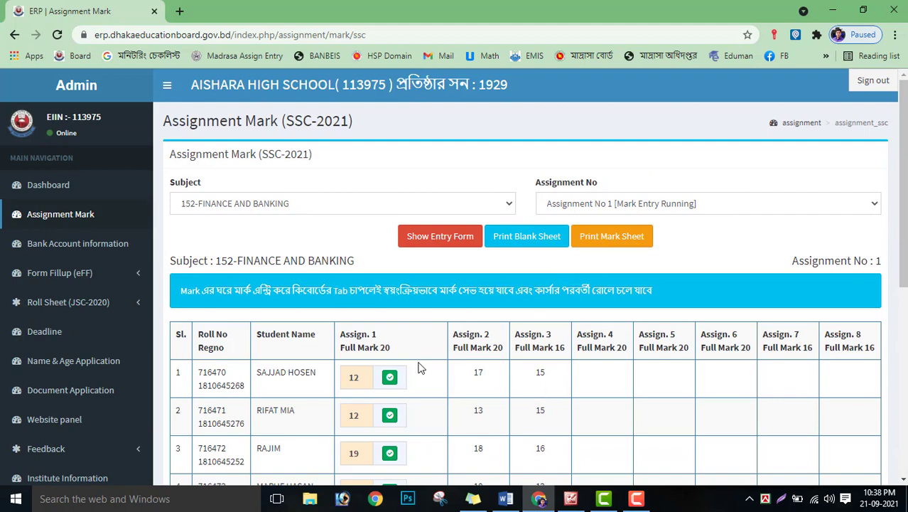
scroll(336, 329, "down", 2)
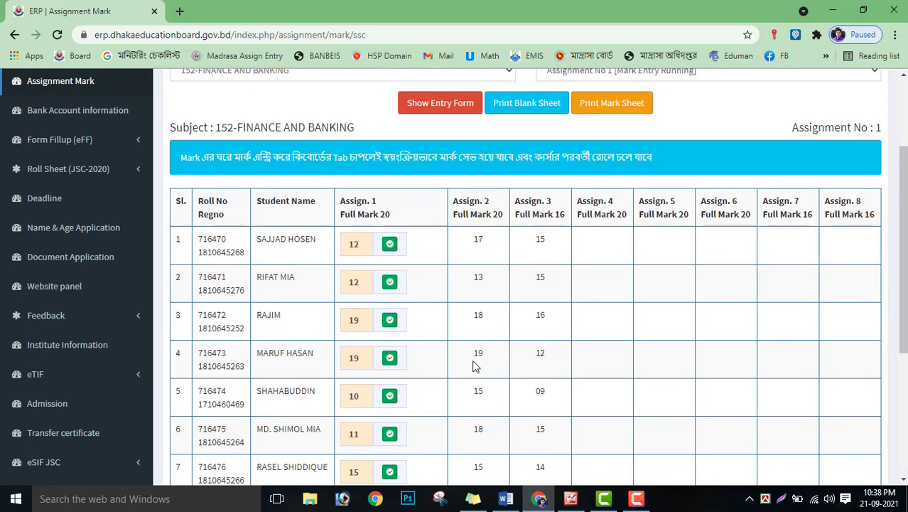
scroll(474, 366, "down", 4)
scroll(545, 209, "up", 2)
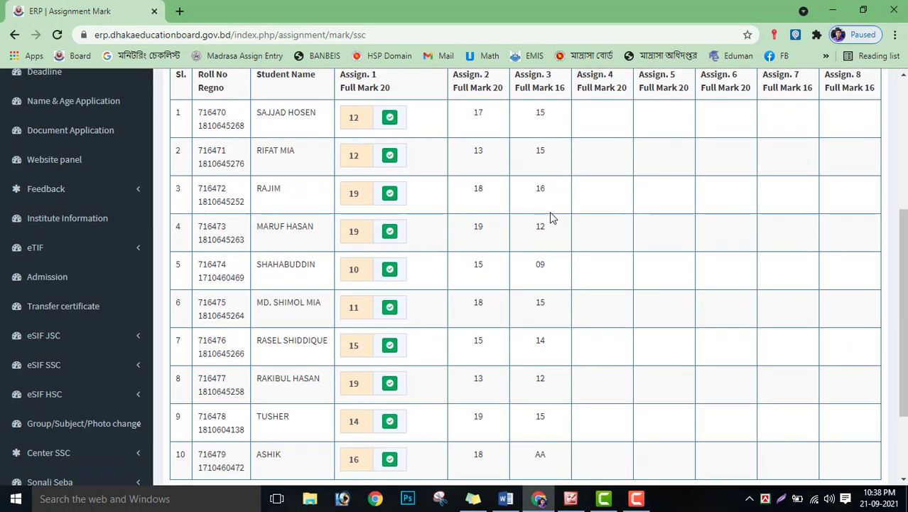
scroll(550, 213, "down", 2)
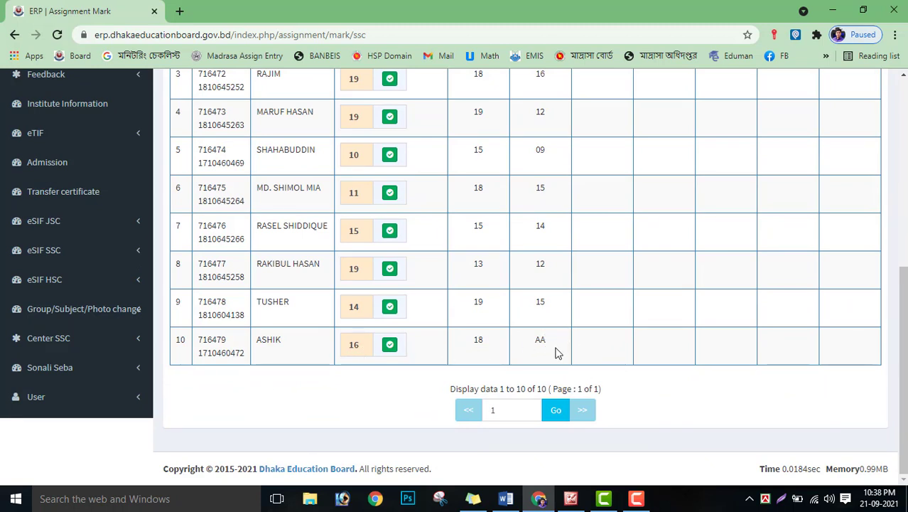
scroll(548, 327, "up", 5)
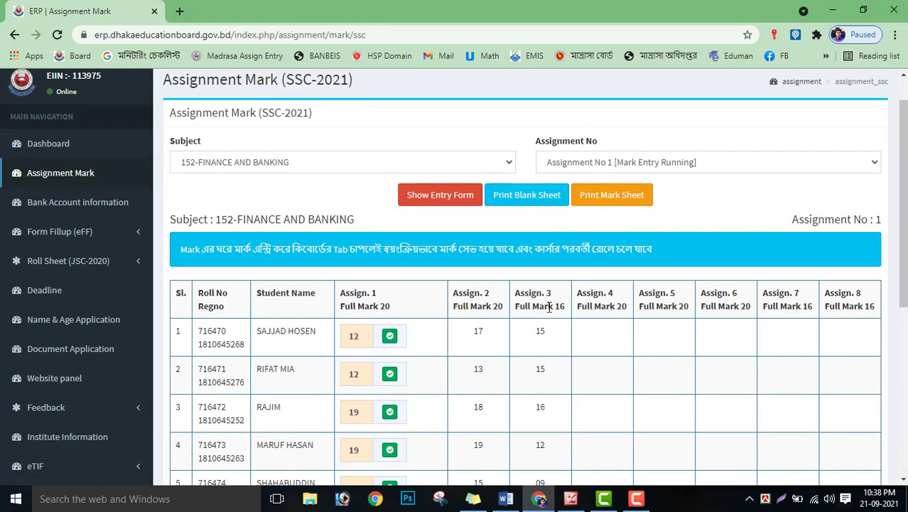
scroll(550, 307, "down", 10)
scroll(537, 344, "up", 10)
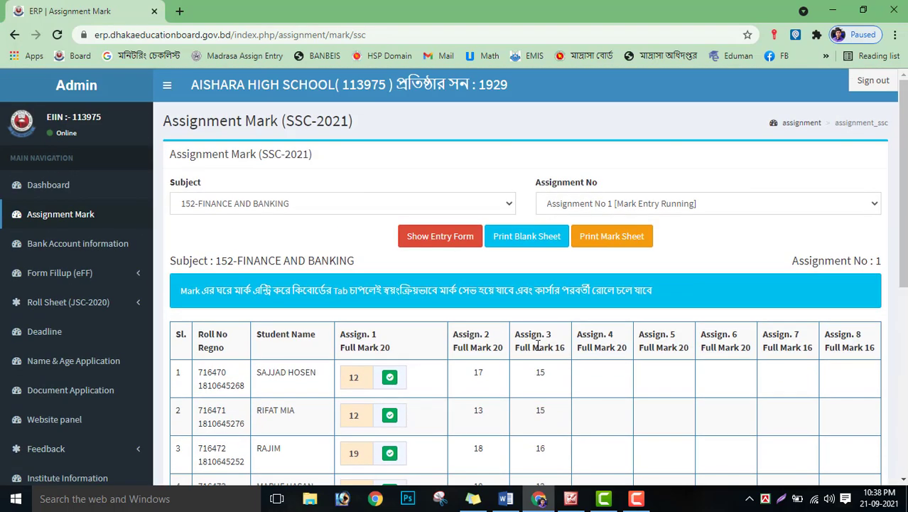
scroll(537, 345, "down", 10)
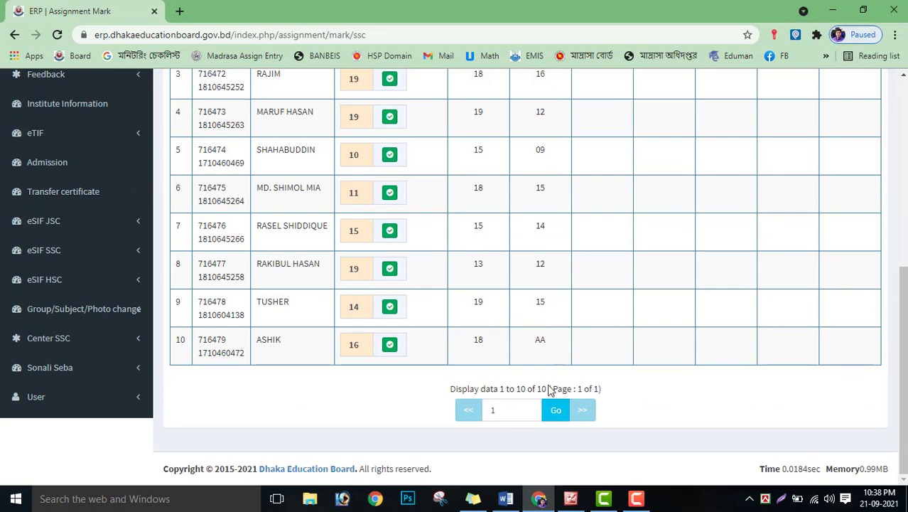
scroll(545, 342, "up", 10)
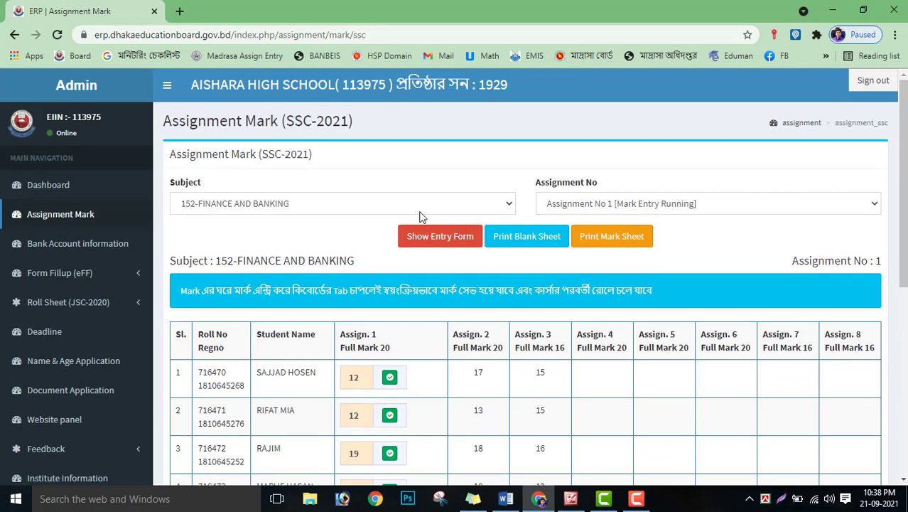
scroll(572, 334, "down", 4)
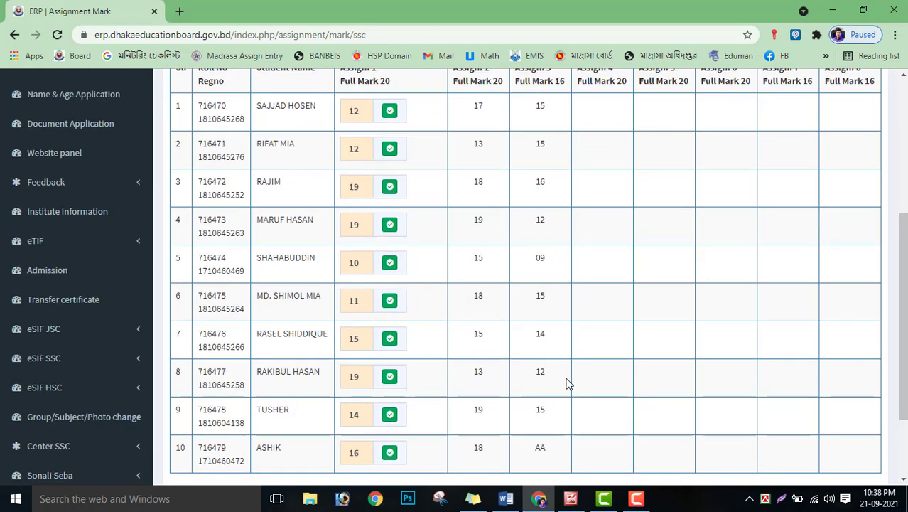
scroll(562, 322, "up", 4)
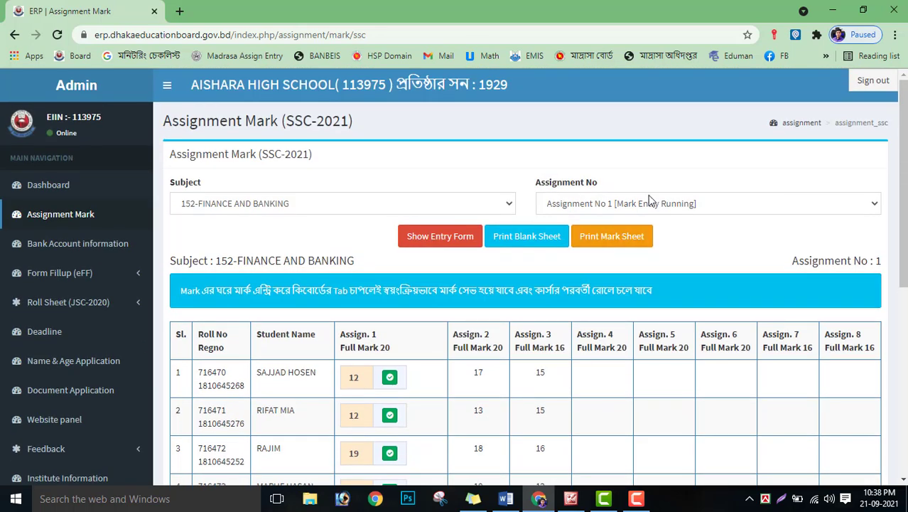
- Open the Finance and Banking mark entry form for Assignment No 3
left_click(649, 200)
left_click(613, 259)
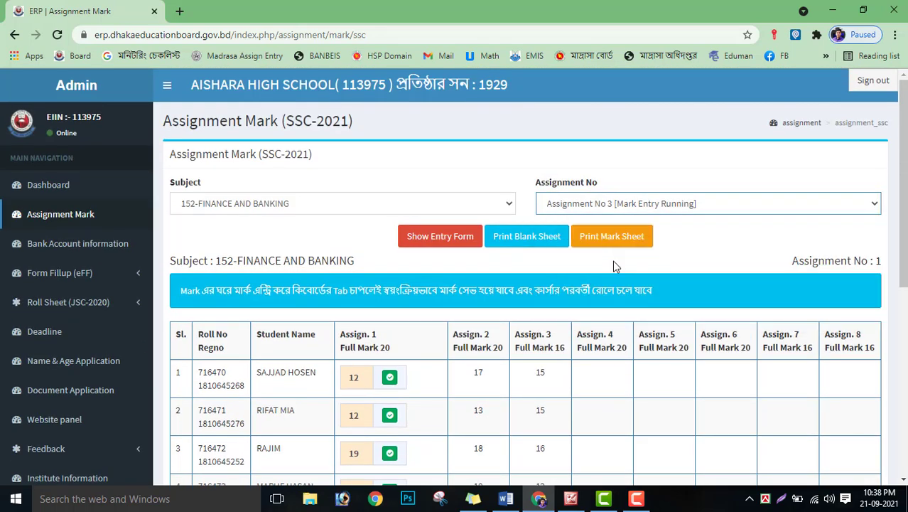
left_click(460, 239)
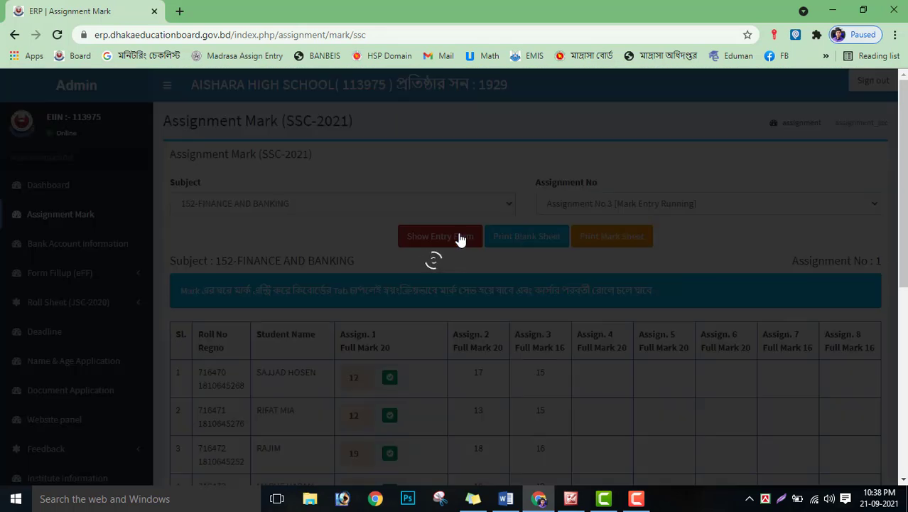
- Replace the absent code in row 10 with an Assignment 3 mark of 12 and save it
scroll(461, 241, "down", 5)
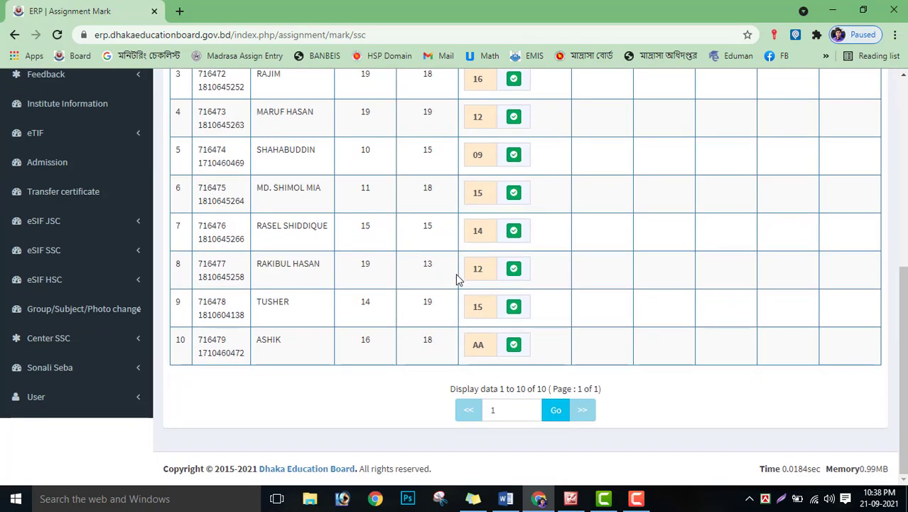
left_click(490, 344)
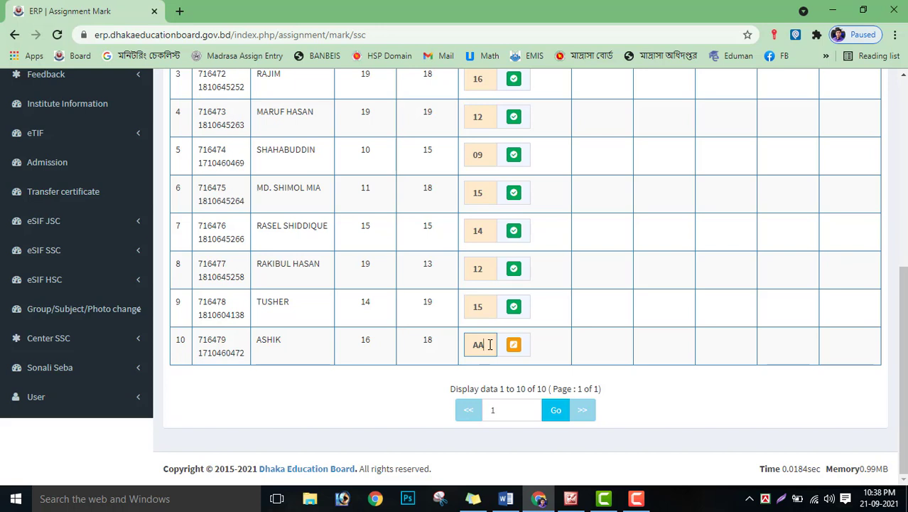
key("BackSpace")
key("BackSpace")
type("12")
left_click(730, 429)
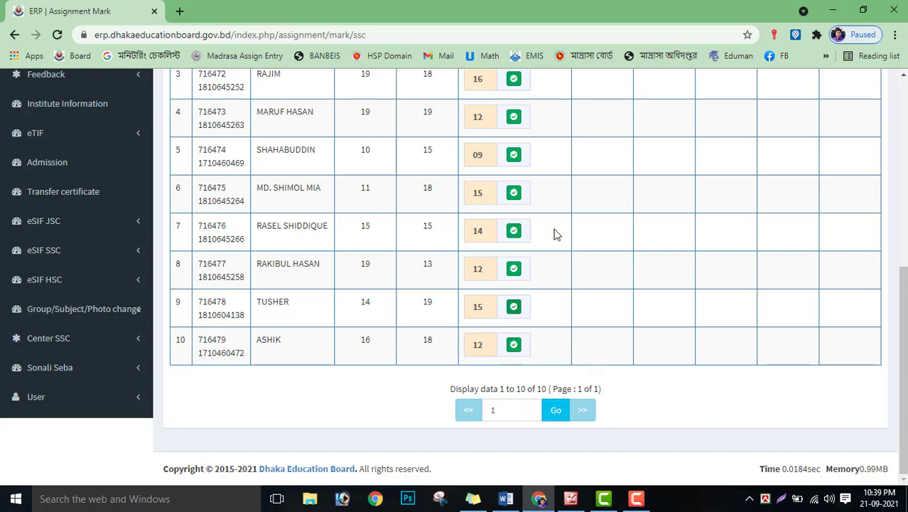
- Review the Assignment 3 mark table for Finance and Banking, checking the save status of every row
scroll(566, 223, "up", 4)
scroll(544, 349, "down", 4)
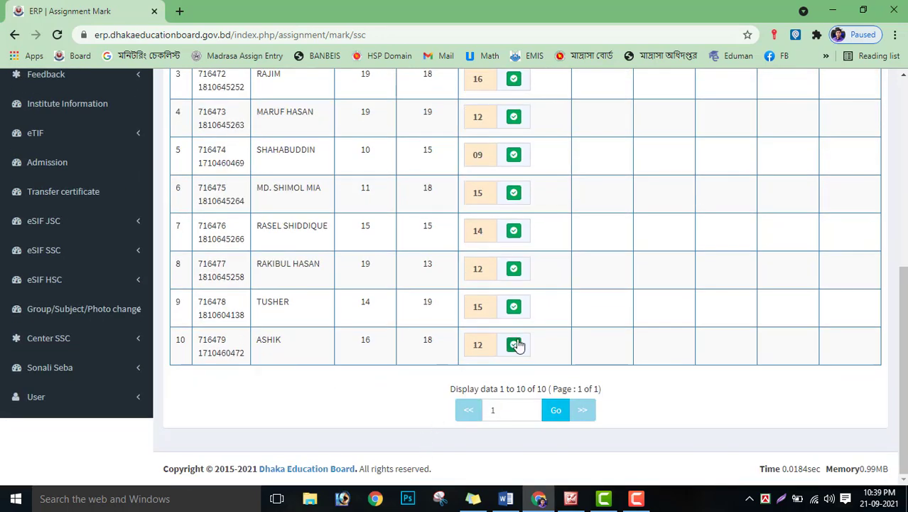
scroll(517, 344, "up", 5)
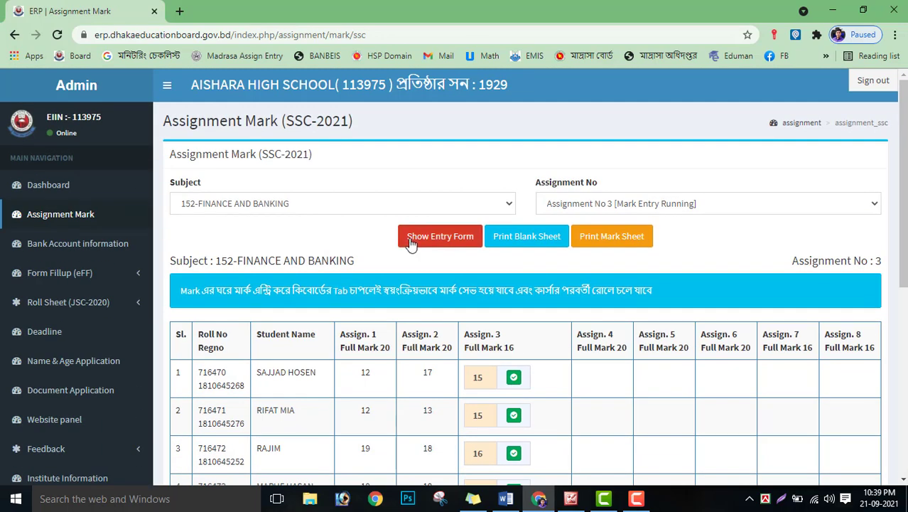
scroll(427, 348, "down", 5)
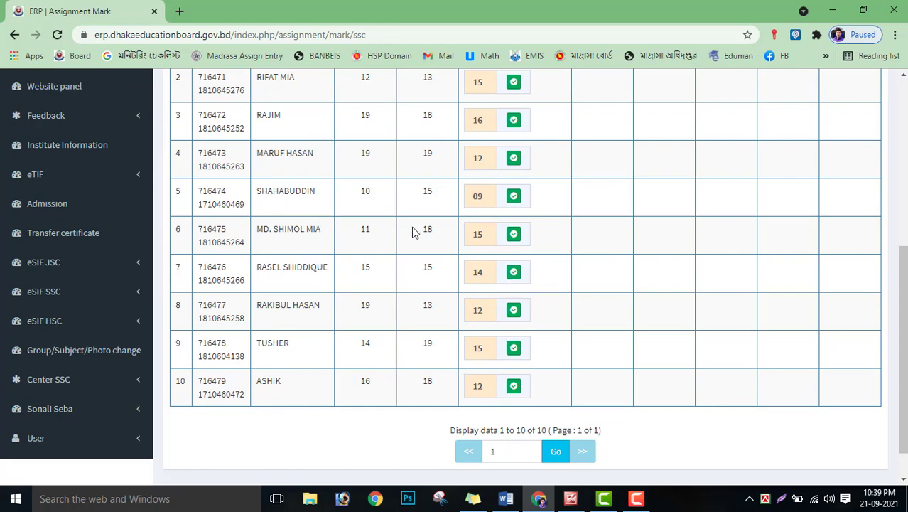
scroll(411, 233, "up", 5)
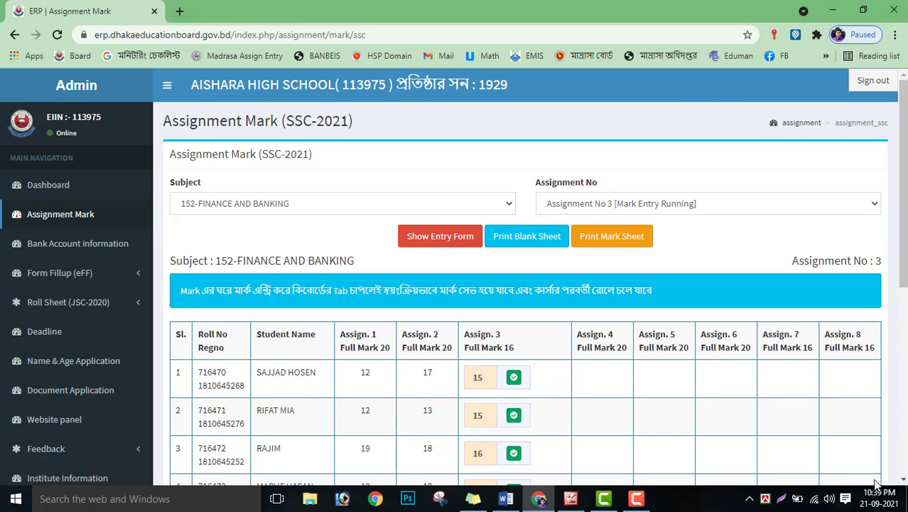
scroll(435, 444, "down", 5)
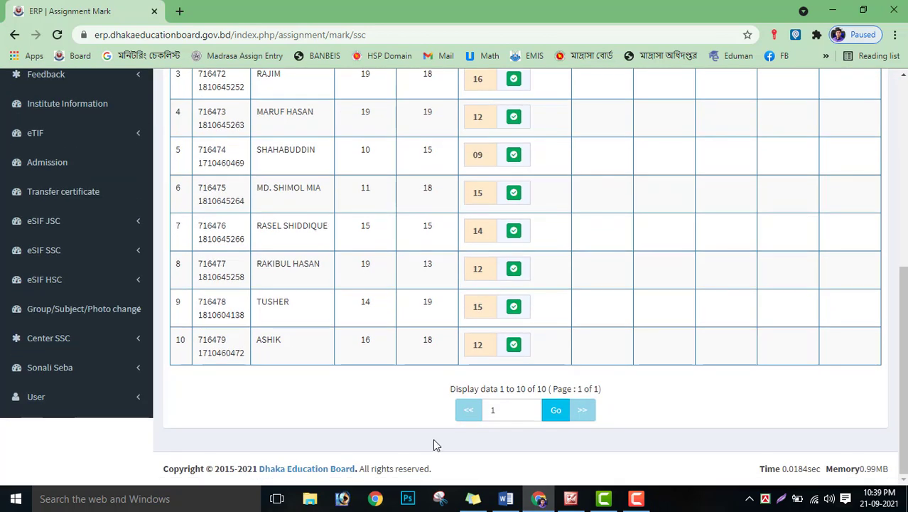
scroll(540, 361, "up", 5)
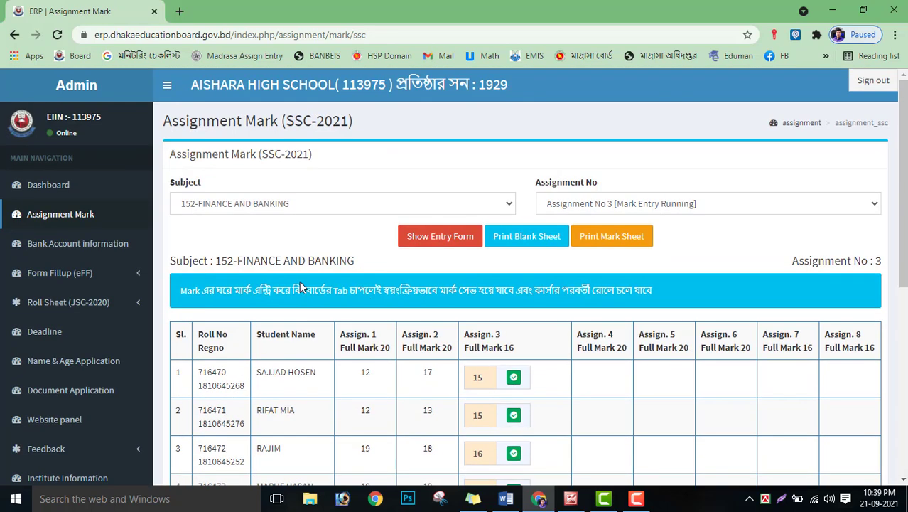
scroll(301, 286, "down", 5)
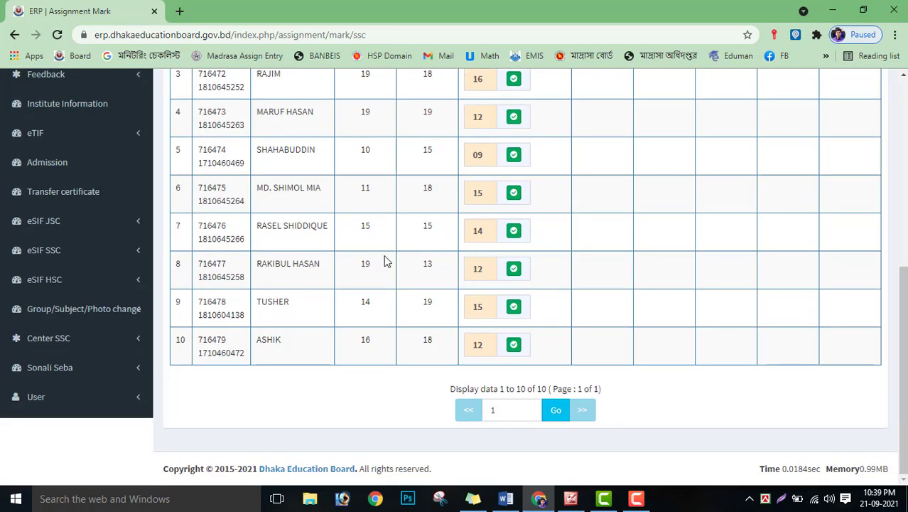
scroll(524, 321, "up", 5)
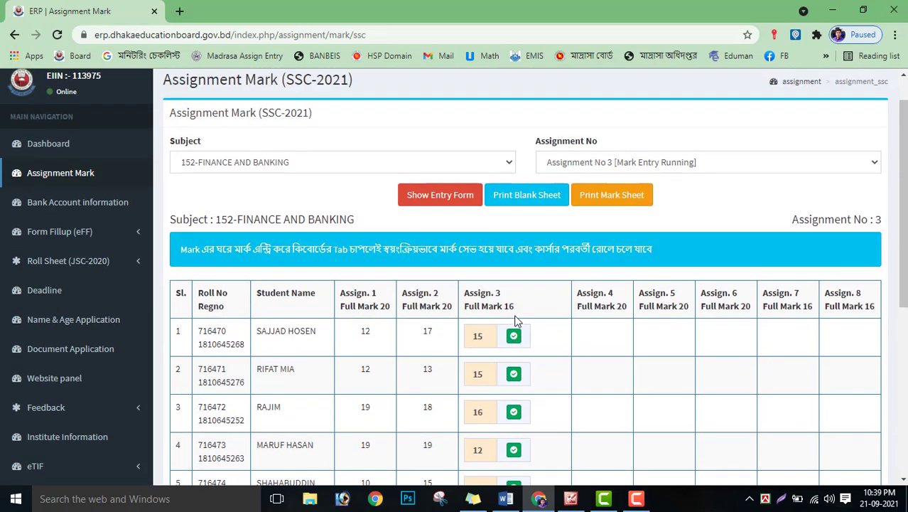
scroll(518, 321, "down", 5)
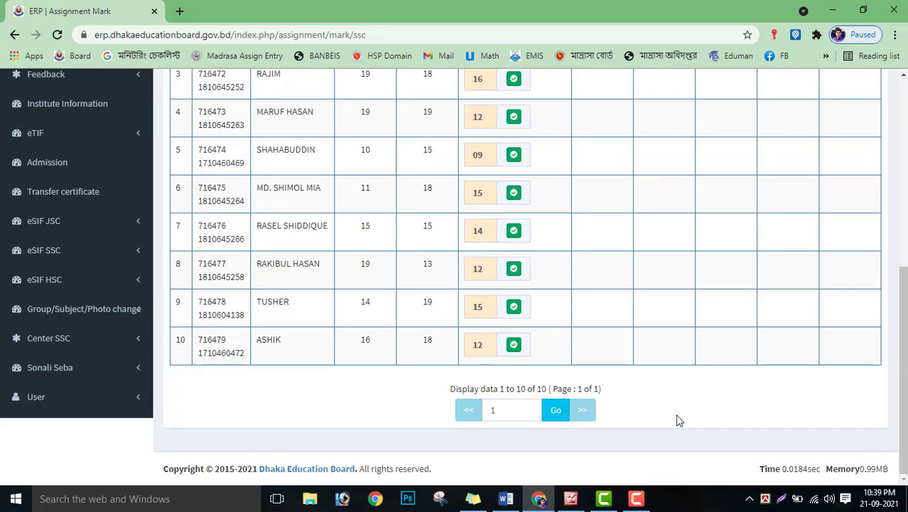
scroll(176, 293, "up", 5)
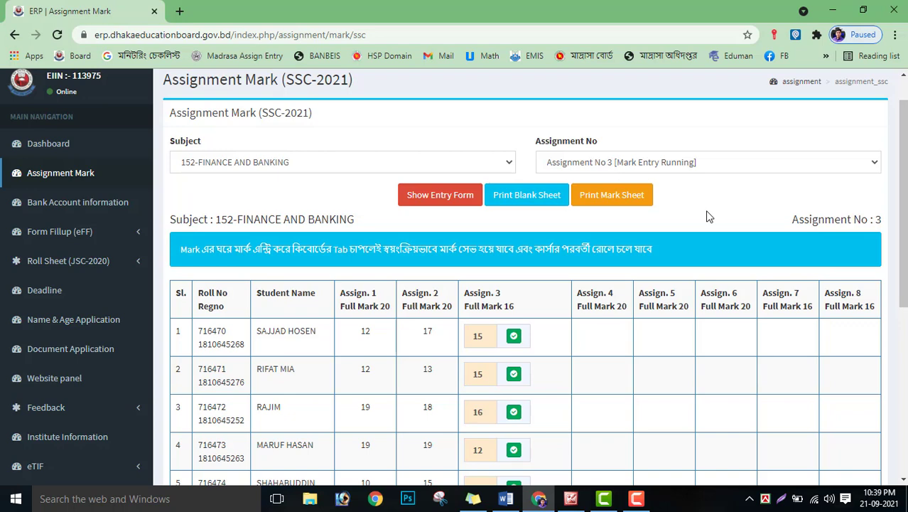
scroll(707, 217, "down", 5)
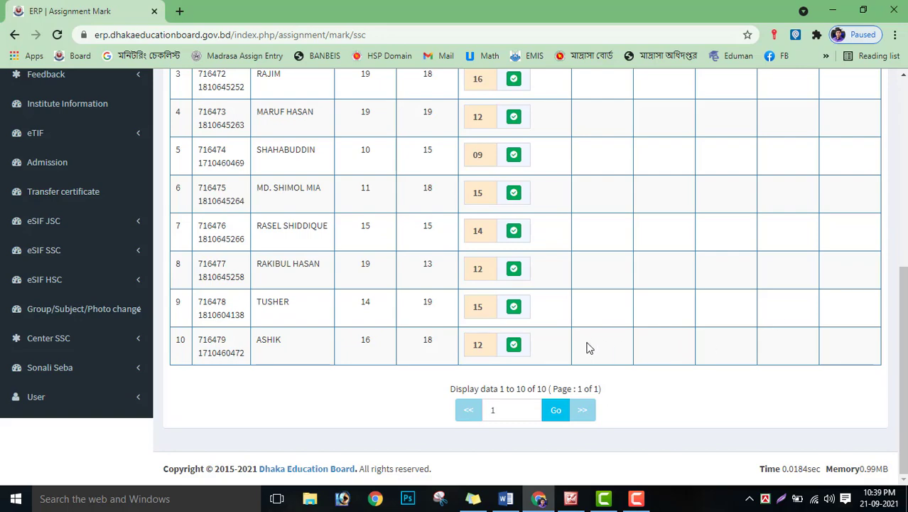
scroll(579, 284, "up", 5)
scroll(582, 284, "down", 10)
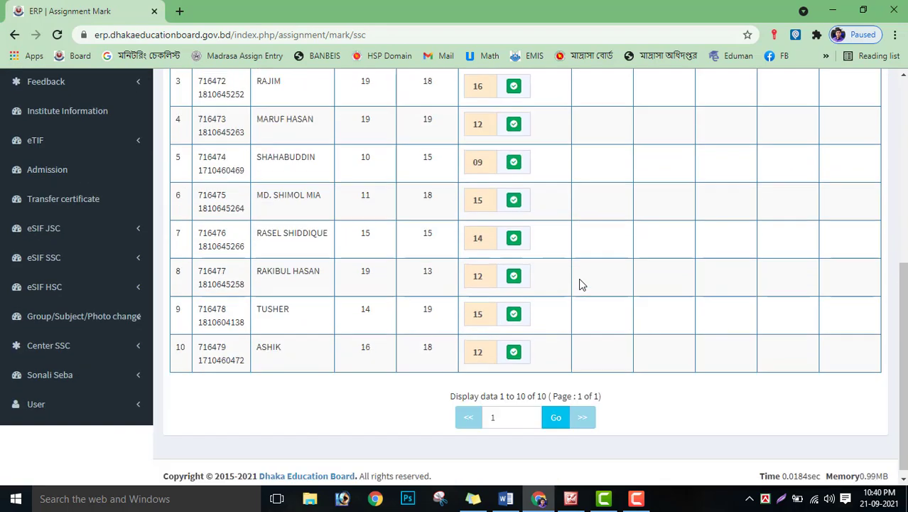
scroll(599, 339, "up", 10)
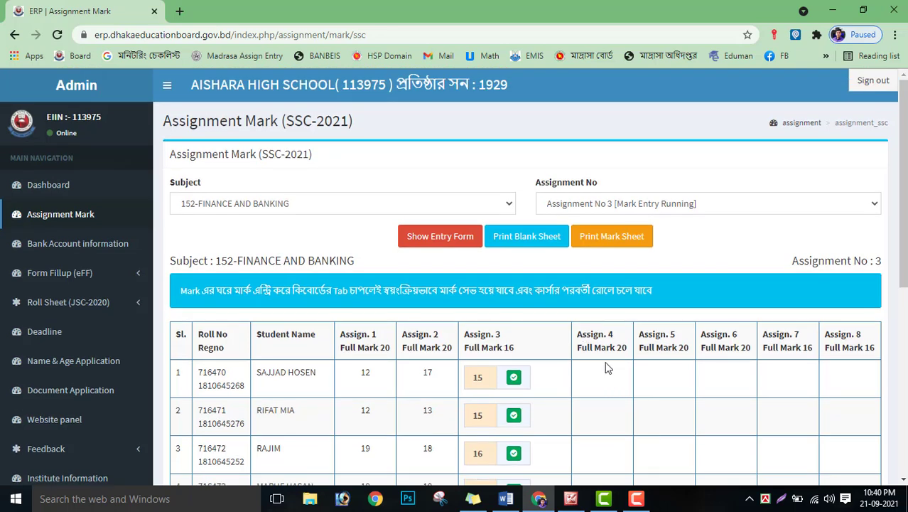
scroll(608, 367, "down", 7)
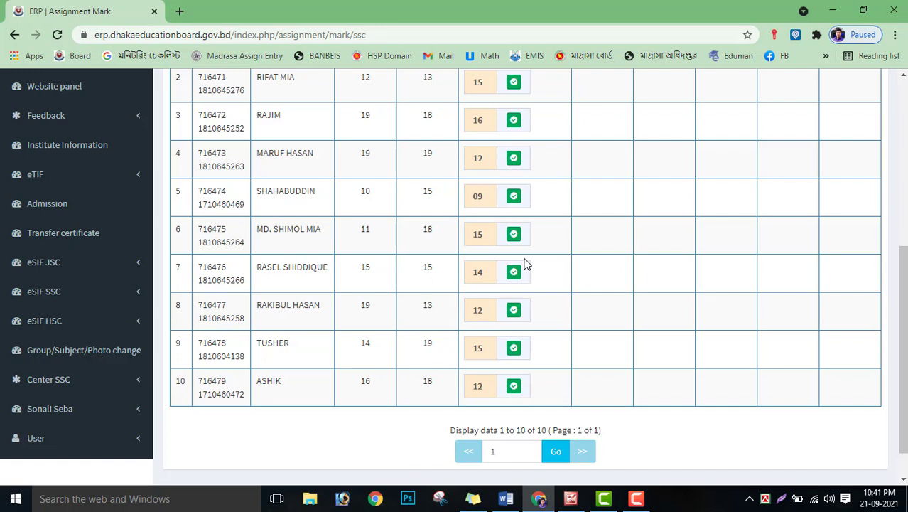
left_click(637, 497)
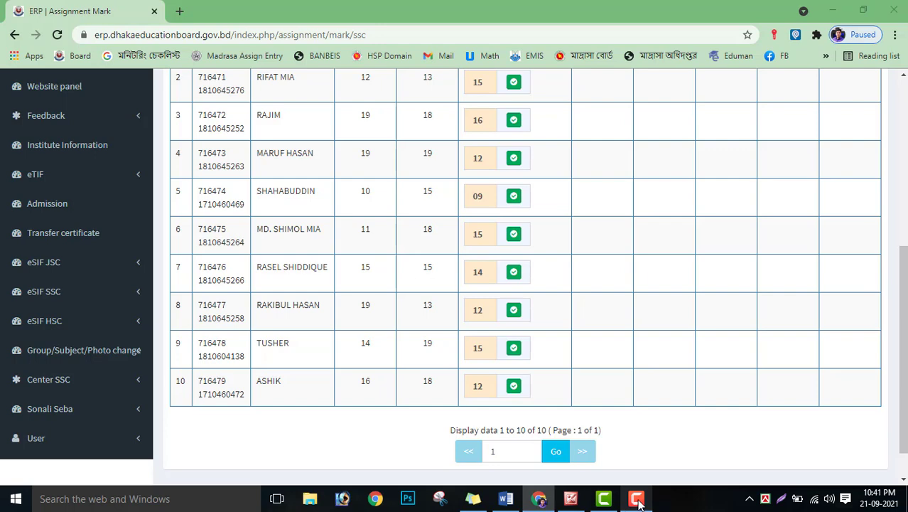